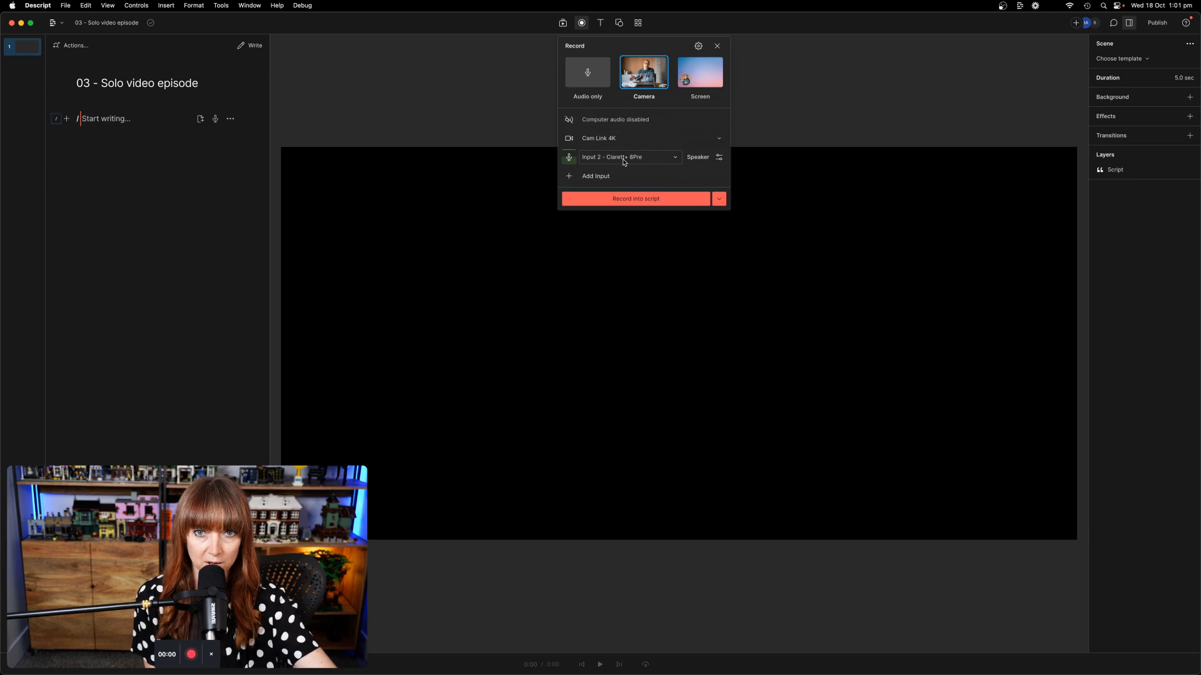
Step: Add the host's name as a new speaker on the microphone input and start recording into the script
{"action": "left_click", "coordinate": [699, 157]}
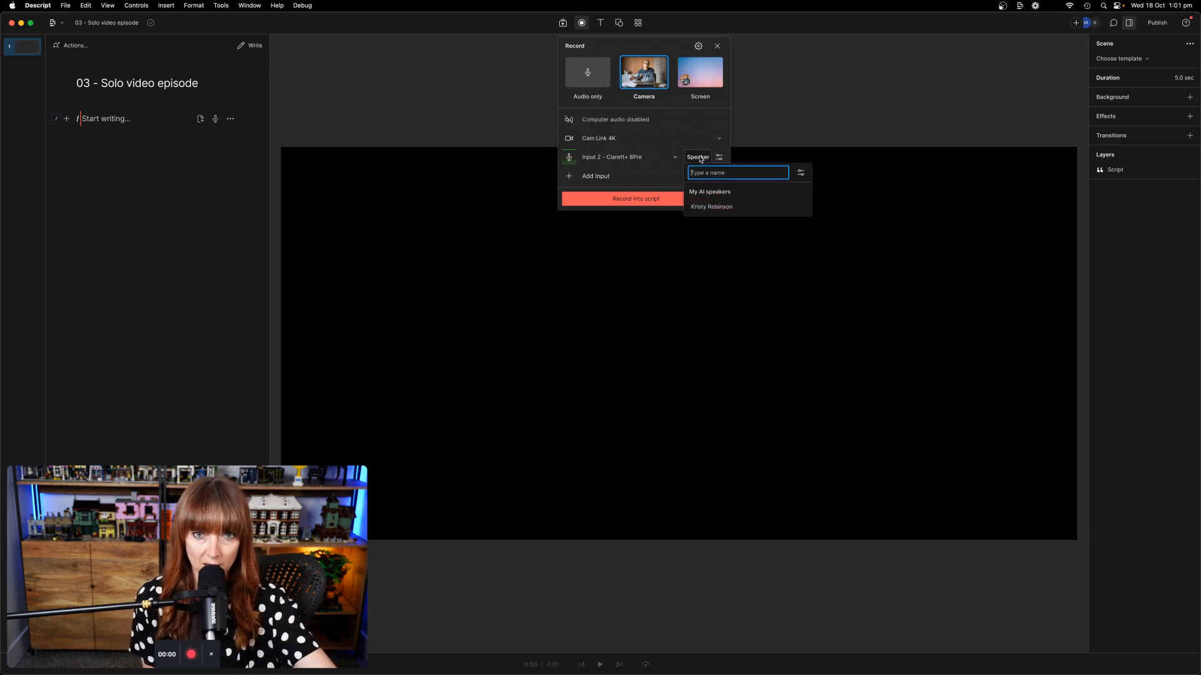
{"action": "type", "text": "Brianna"}
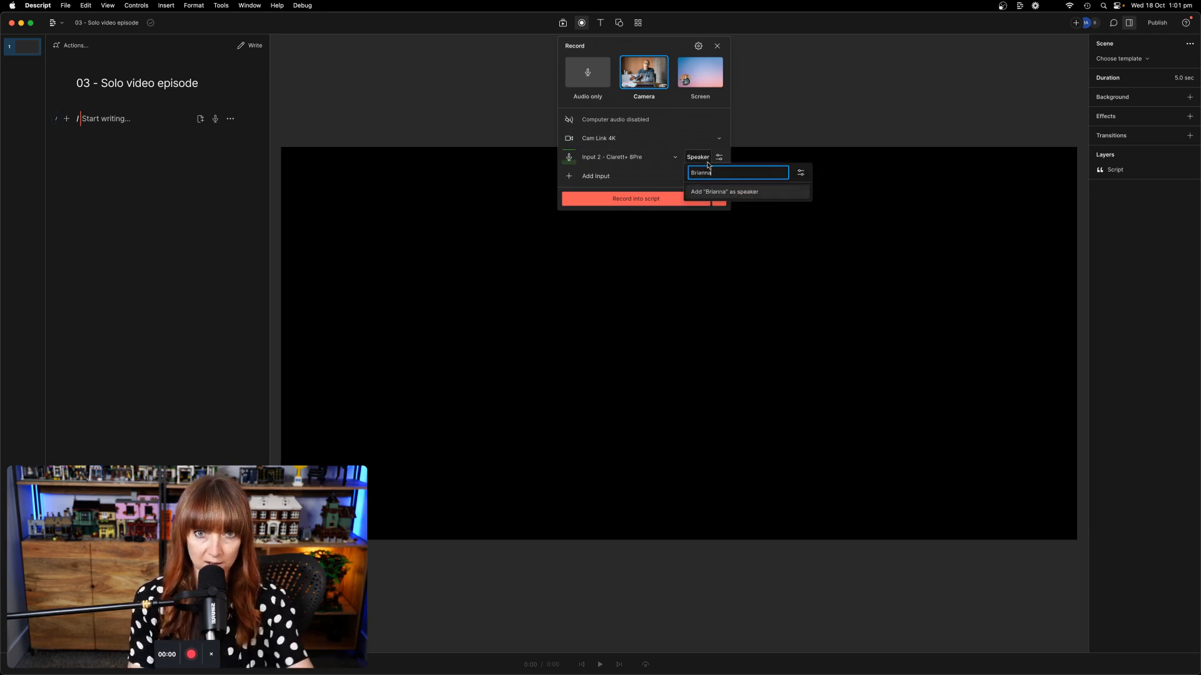
{"action": "left_click", "coordinate": [730, 194]}
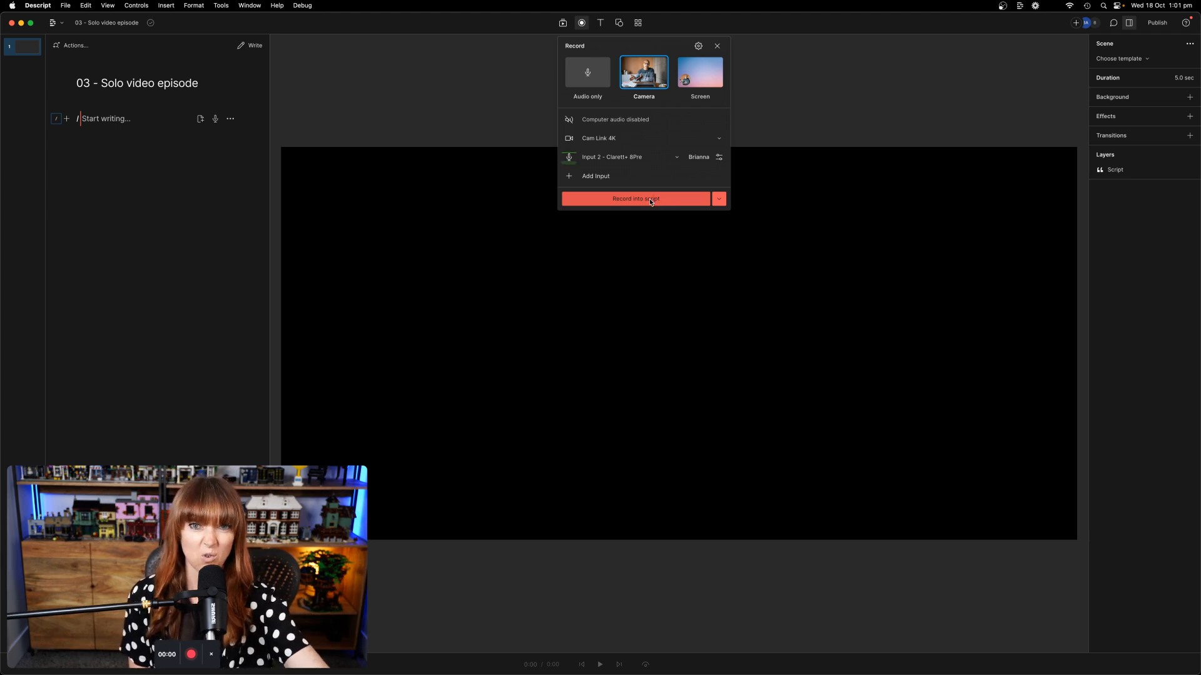
{"action": "left_click", "coordinate": [650, 202]}
Step: Record a 1:48 camera take into the script, then check its transcription progress
{"action": "left_click", "coordinate": [575, 388]}
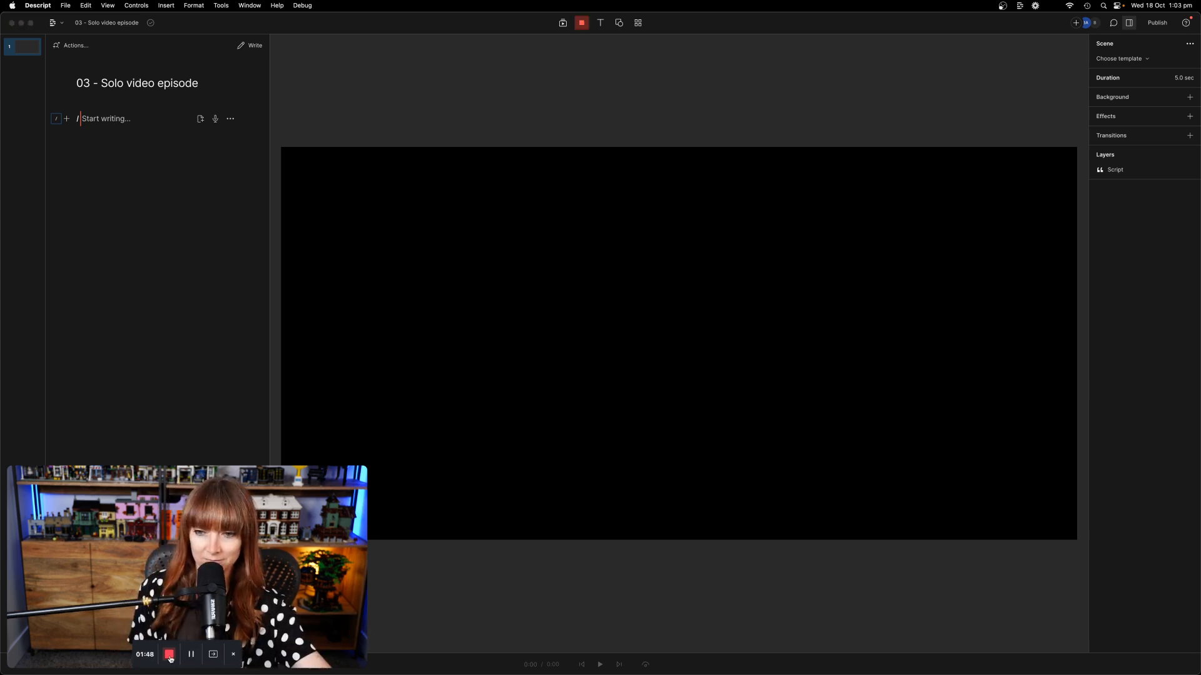
{"action": "left_click", "coordinate": [169, 654]}
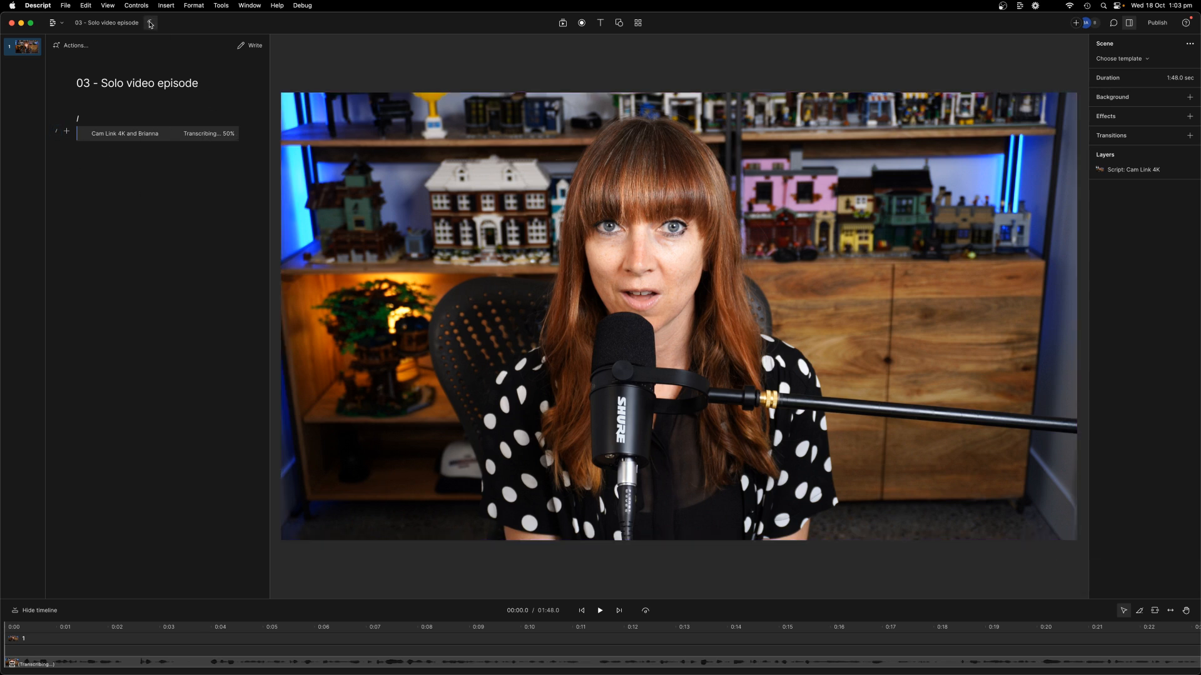
{"action": "left_click", "coordinate": [150, 24]}
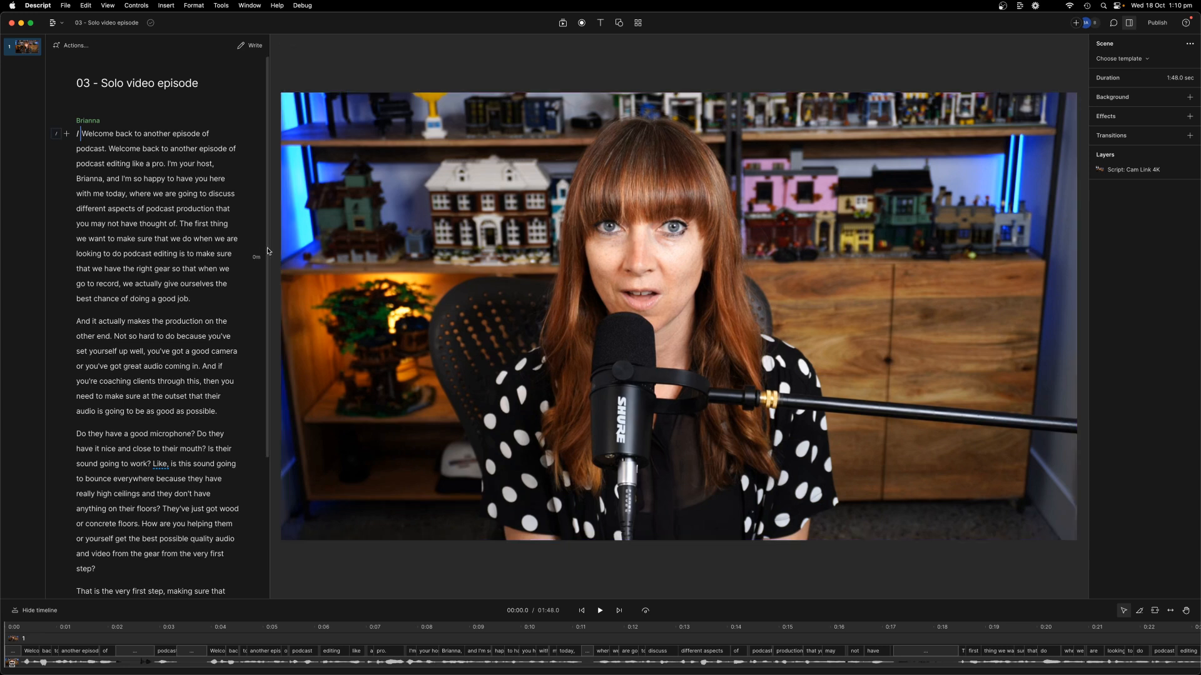
Step: Widen the transcript, enlarge the timeline, preview the opening, and select the recorded clip
{"action": "left_click_drag", "start_coordinate": [268, 249], "coordinate": [439, 206]}
{"action": "left_click_drag", "start_coordinate": [448, 599], "coordinate": [461, 432]}
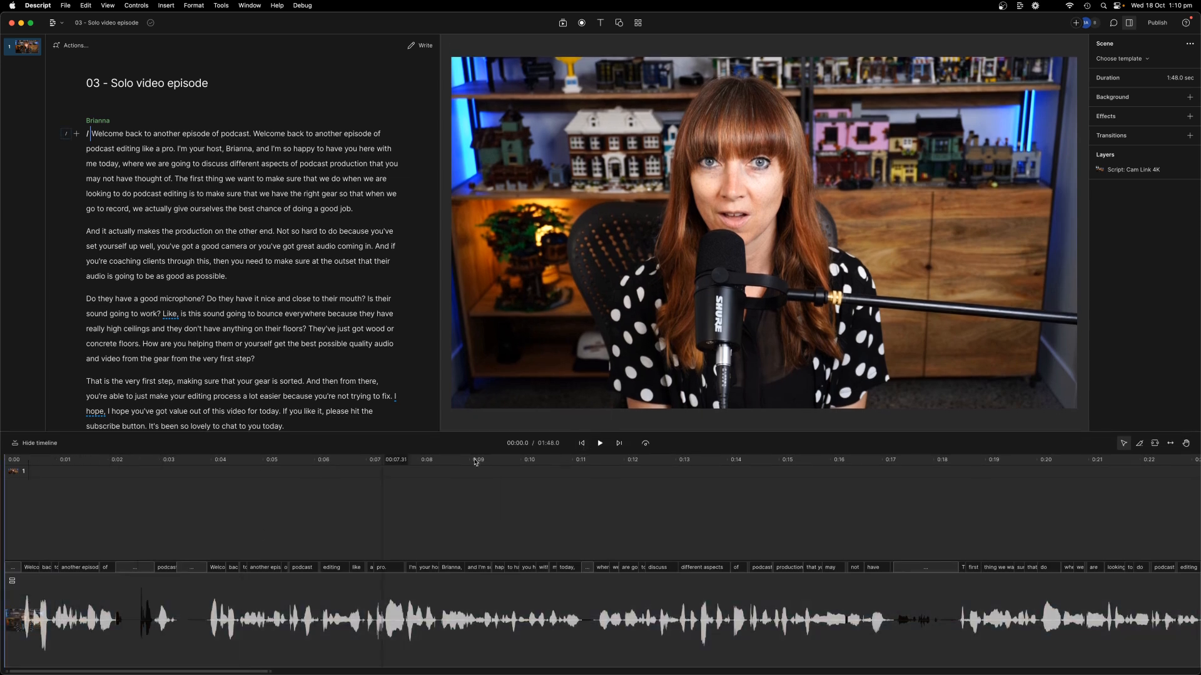
{"action": "left_click", "coordinate": [599, 448]}
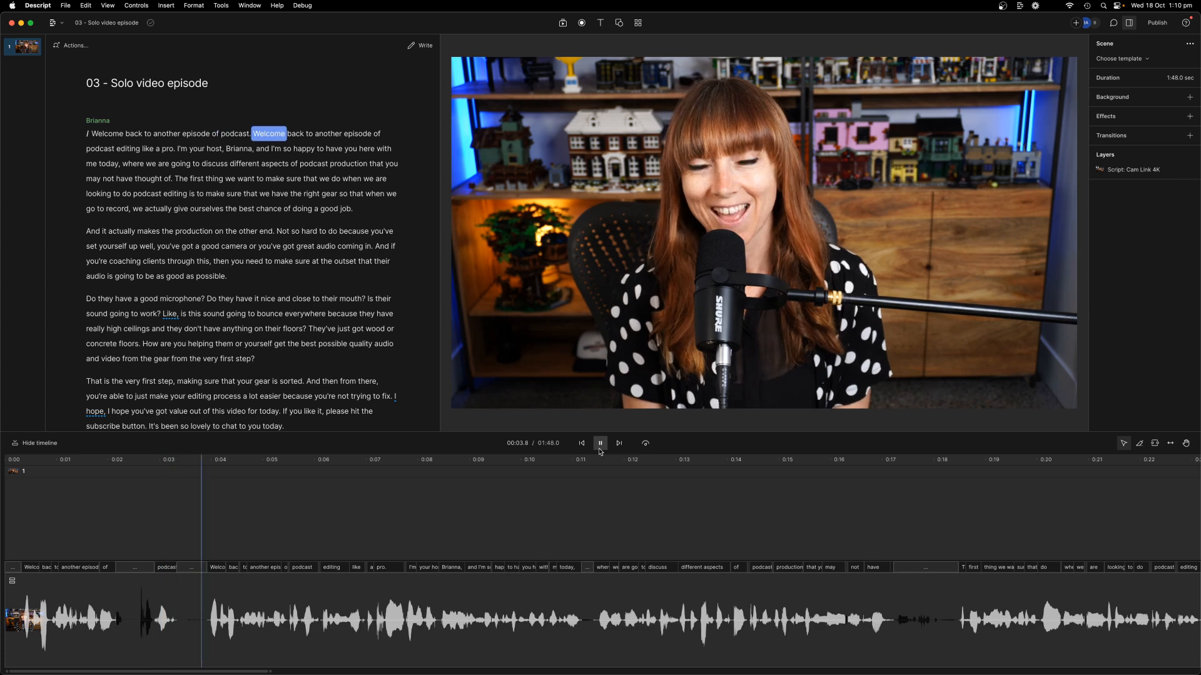
{"action": "left_click", "coordinate": [600, 443]}
{"action": "left_click", "coordinate": [476, 619]}
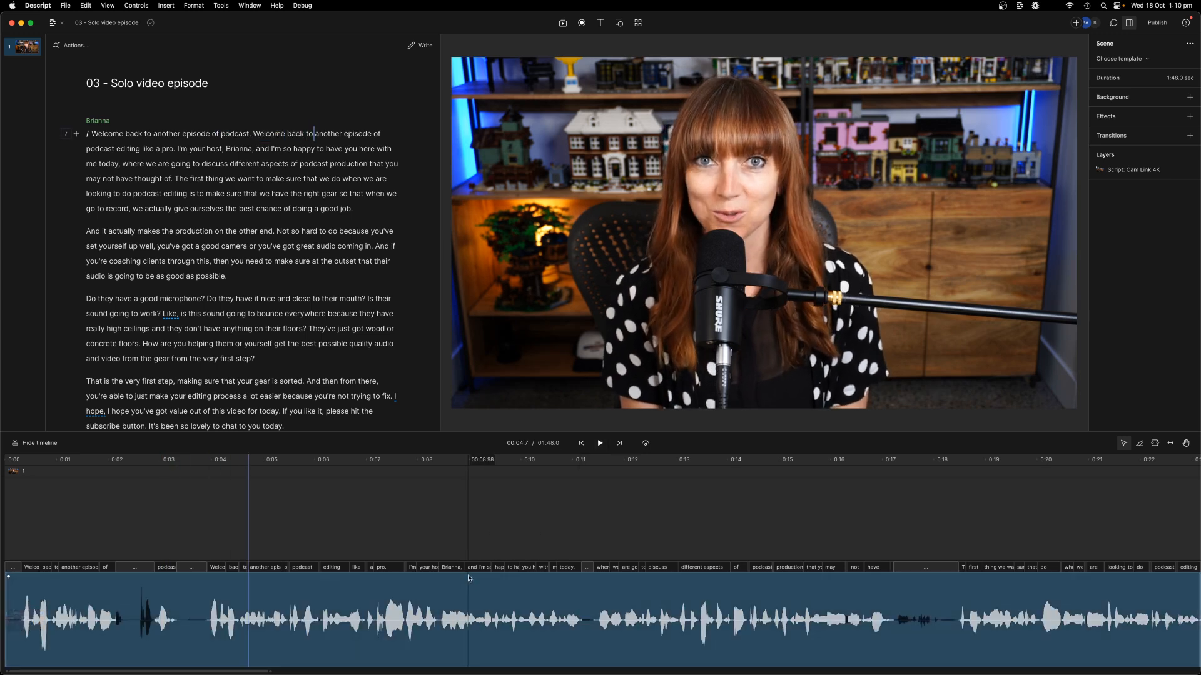
Step: Open the clip's sequence and shift the host's audio slightly later against the Cam Link 4K video
{"action": "right_click", "coordinate": [201, 608]}
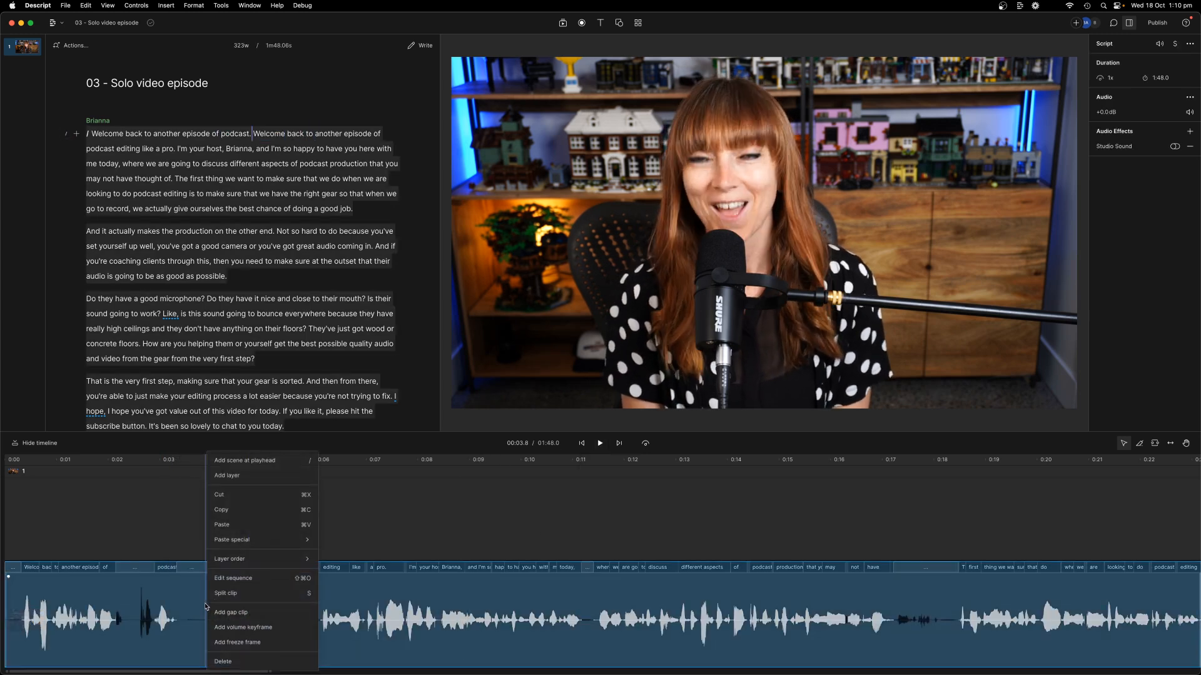
{"action": "left_click", "coordinate": [262, 583]}
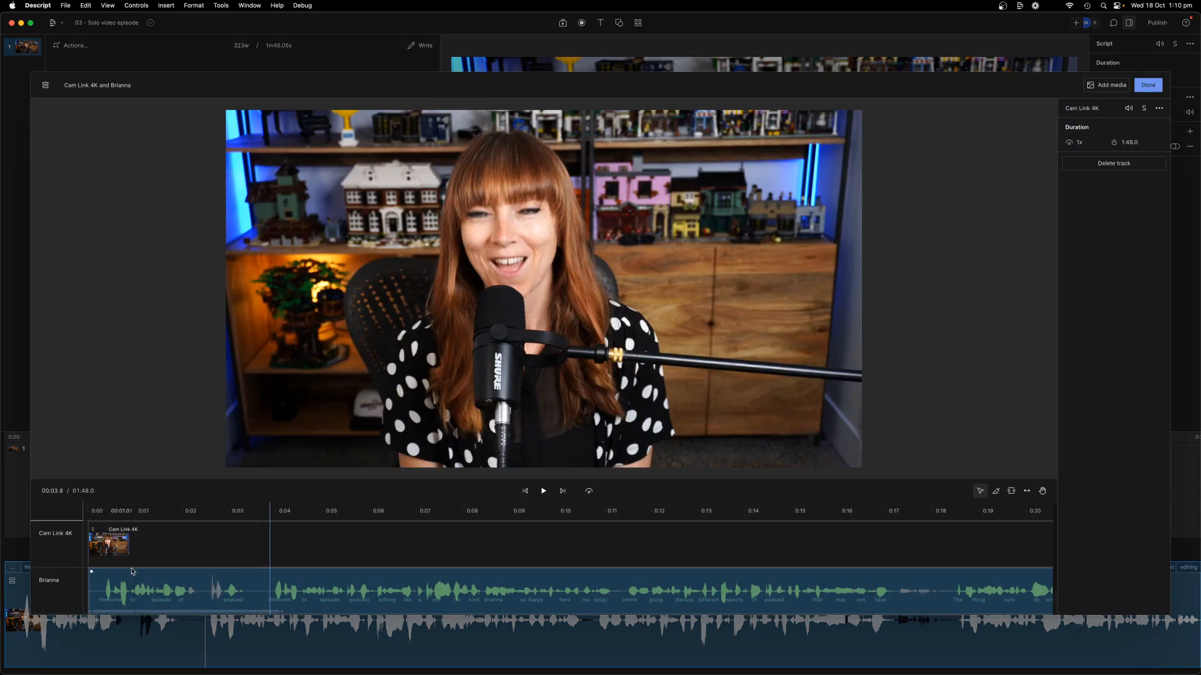
{"action": "scroll", "coordinate": [124, 595], "scroll_direction": "up", "scroll_amount": 5}
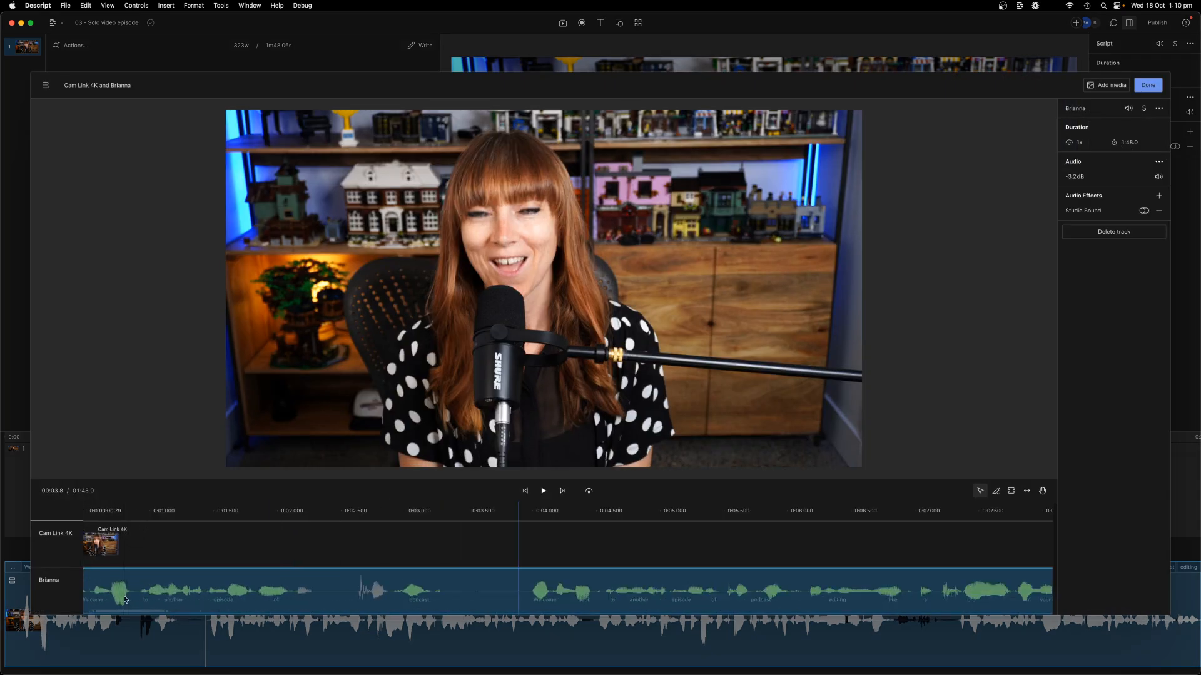
{"action": "scroll", "coordinate": [129, 595], "scroll_direction": "left", "scroll_amount": 3}
{"action": "scroll", "coordinate": [281, 604], "scroll_direction": "up", "scroll_amount": 4}
{"action": "scroll", "coordinate": [280, 604], "scroll_direction": "up", "scroll_amount": 1}
{"action": "left_click_drag", "start_coordinate": [347, 602], "coordinate": [374, 599]}
{"action": "left_click", "coordinate": [160, 519]}
{"action": "key", "text": "space"}
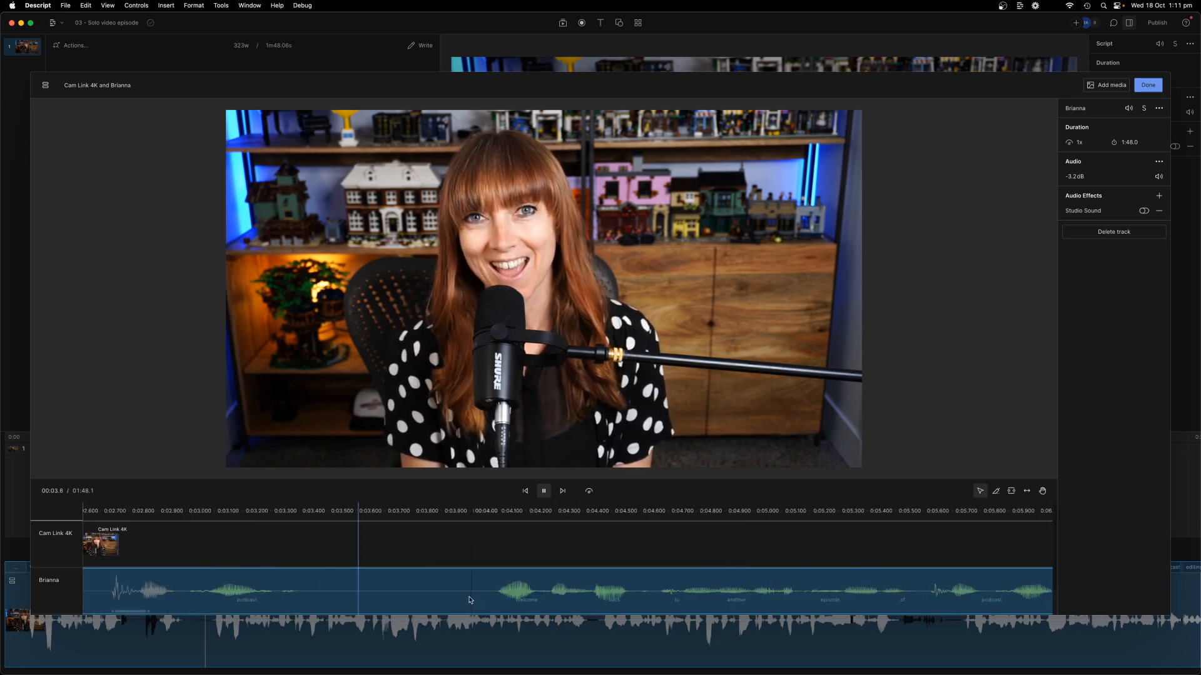
Step: Nudge the audio a little later again, check sync on playback, and return to the script
{"action": "scroll", "coordinate": [449, 599], "scroll_direction": "left", "scroll_amount": 4}
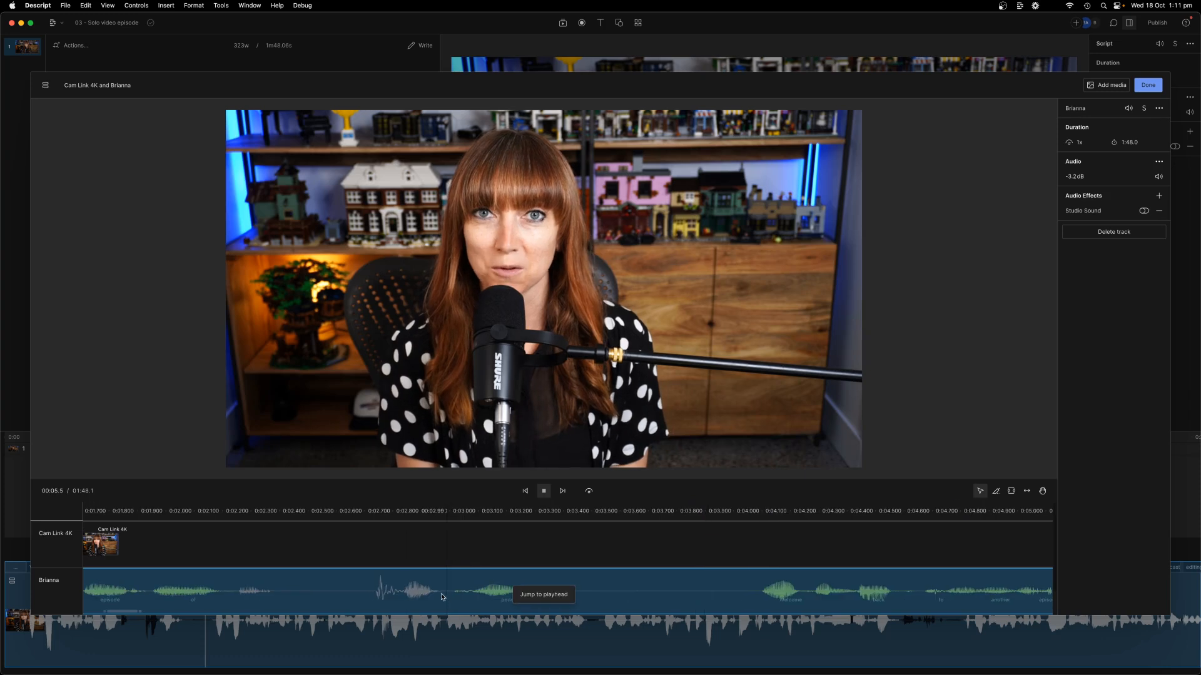
{"action": "key", "text": "space"}
{"action": "scroll", "coordinate": [438, 598], "scroll_direction": "left", "scroll_amount": 10}
{"action": "left_click_drag", "start_coordinate": [388, 597], "coordinate": [393, 597]}
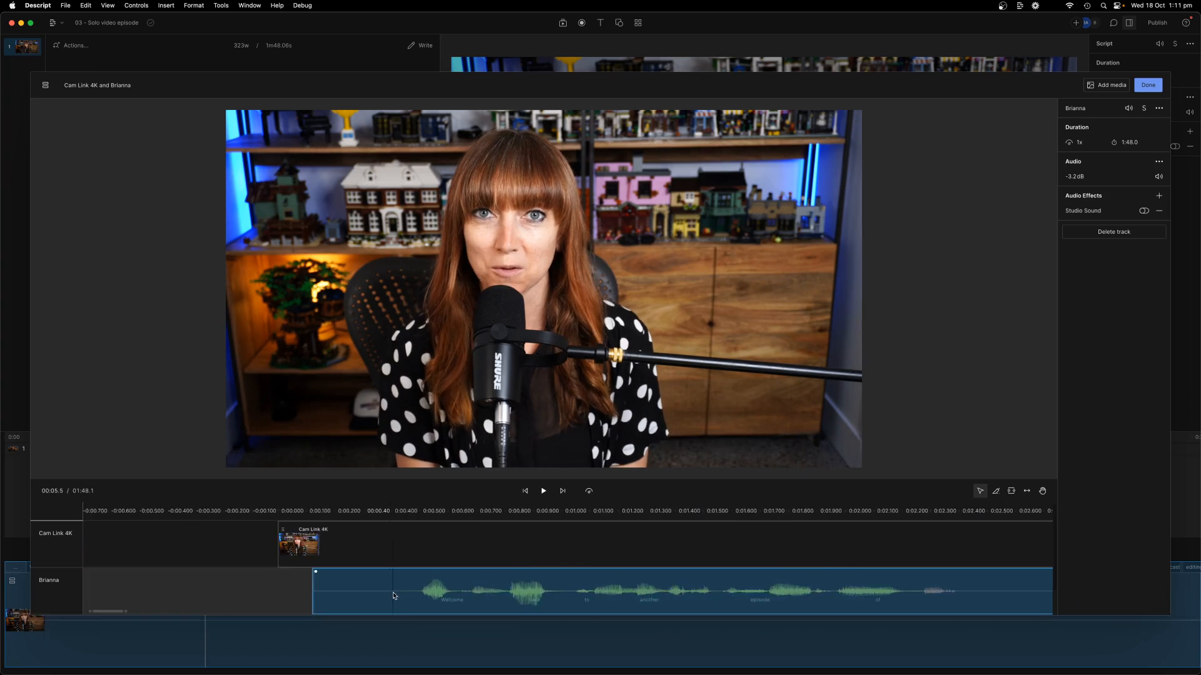
{"action": "left_click", "coordinate": [344, 511]}
{"action": "key", "text": "space"}
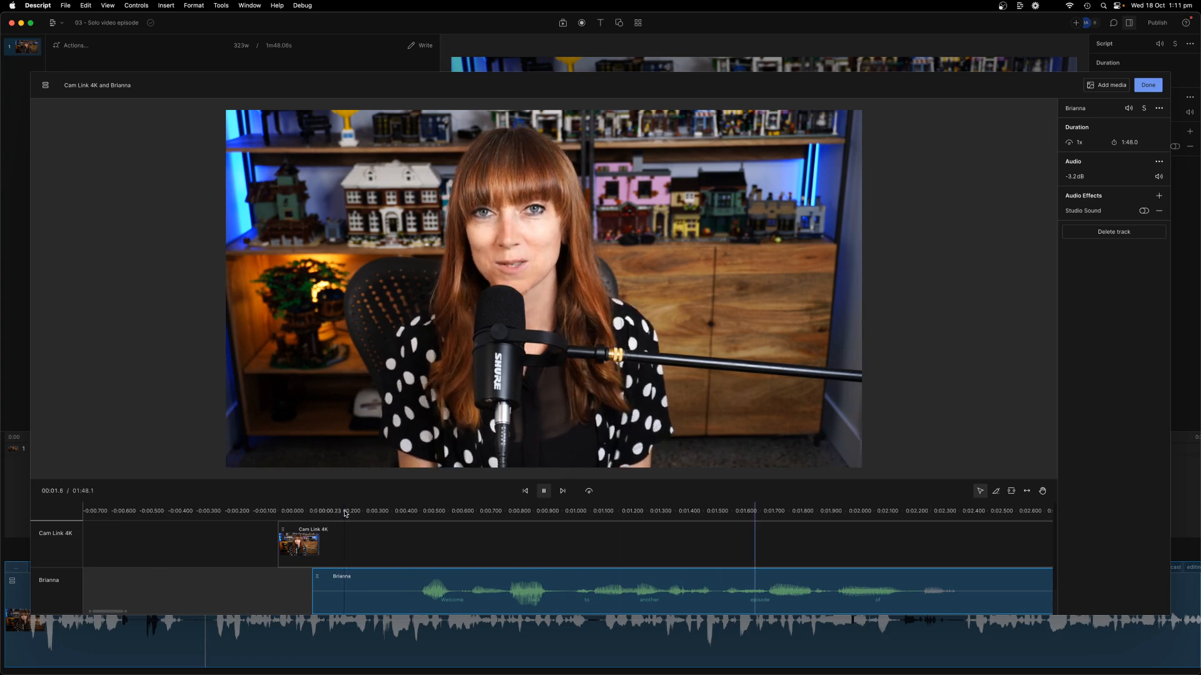
{"action": "key", "text": "space"}
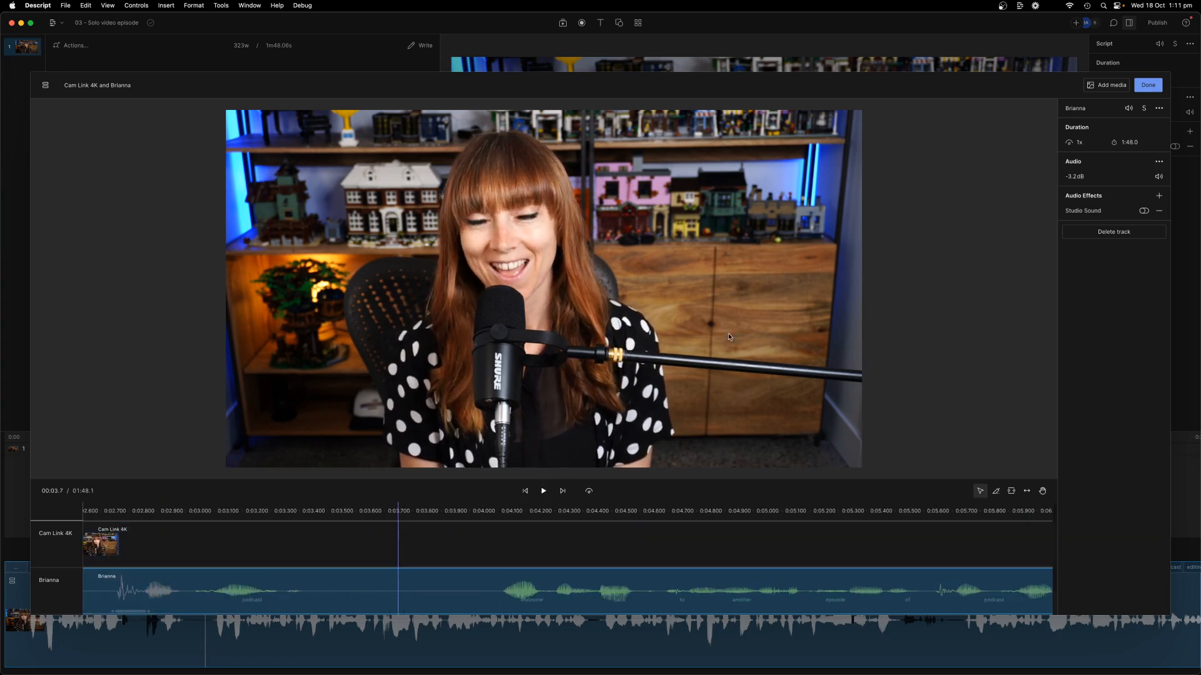
{"action": "left_click", "coordinate": [1148, 84]}
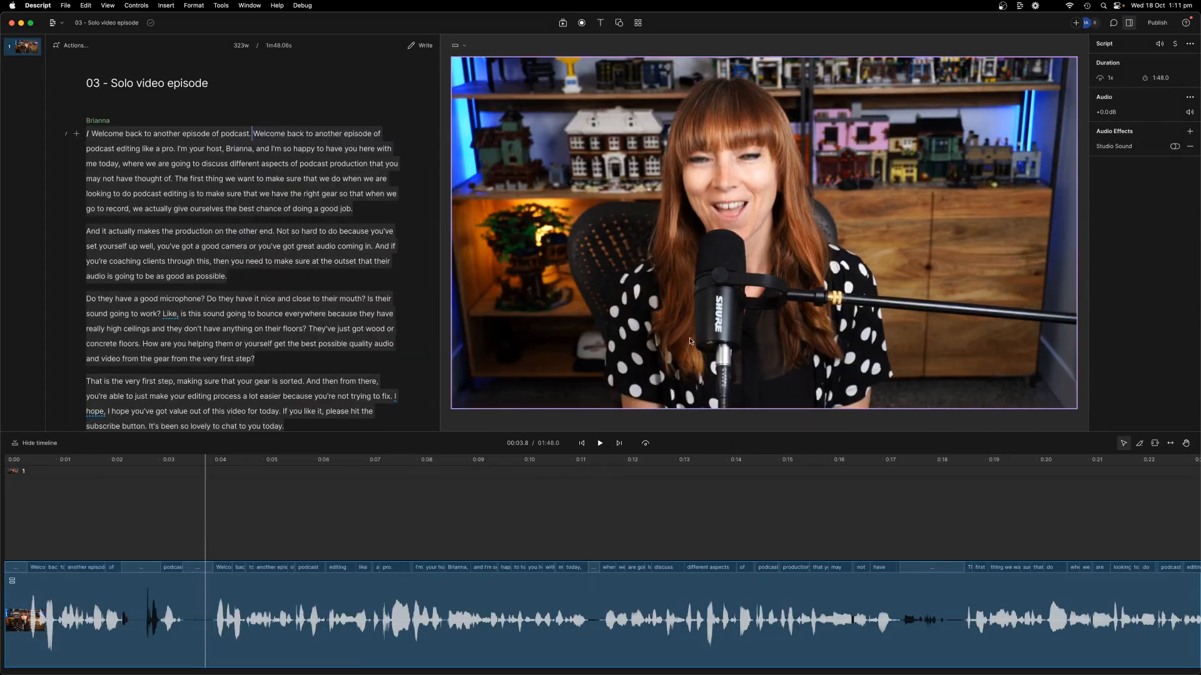
Step: Add an EQ effect to the recorded clip's audio
{"action": "left_click", "coordinate": [581, 443]}
{"action": "scroll", "coordinate": [548, 465], "scroll_direction": "down", "scroll_amount": 3}
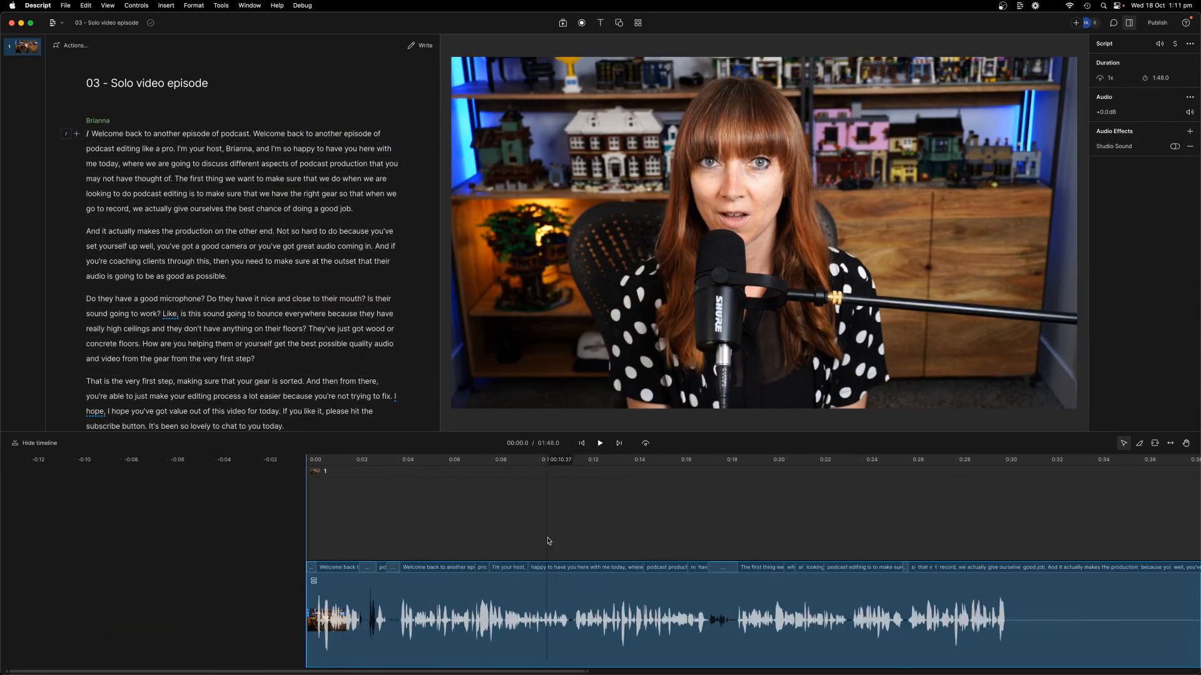
{"action": "left_click", "coordinate": [406, 595]}
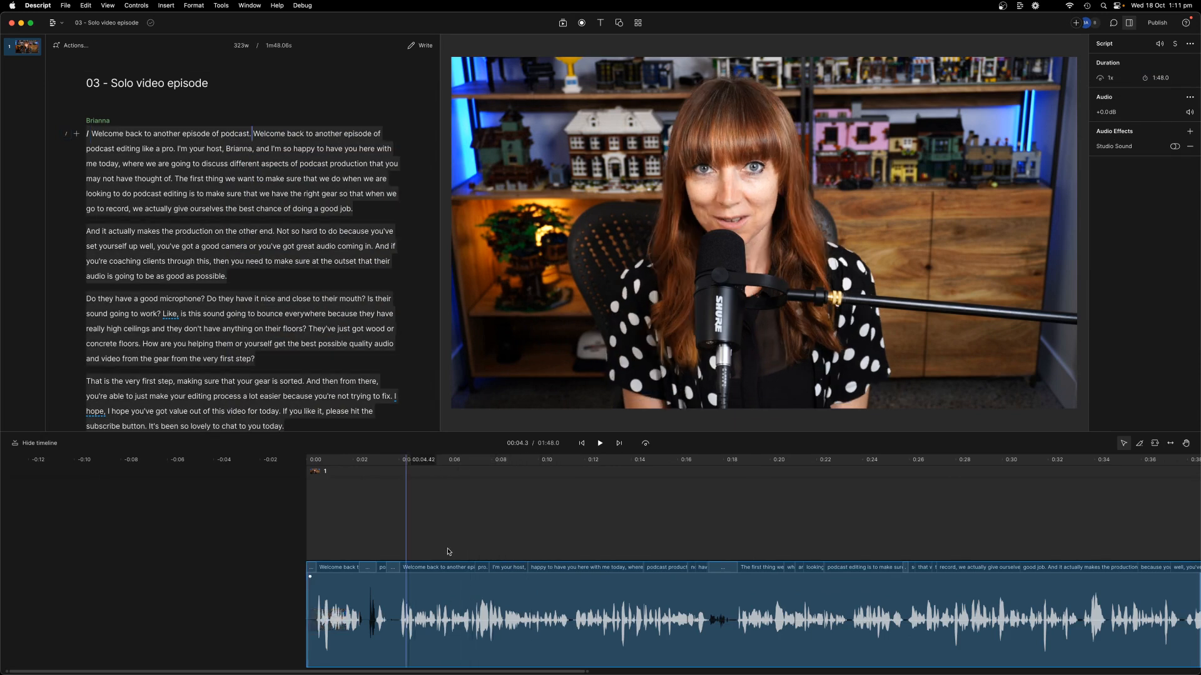
{"action": "left_click", "coordinate": [1191, 132]}
{"action": "mouse_move", "coordinate": [1107, 185]}
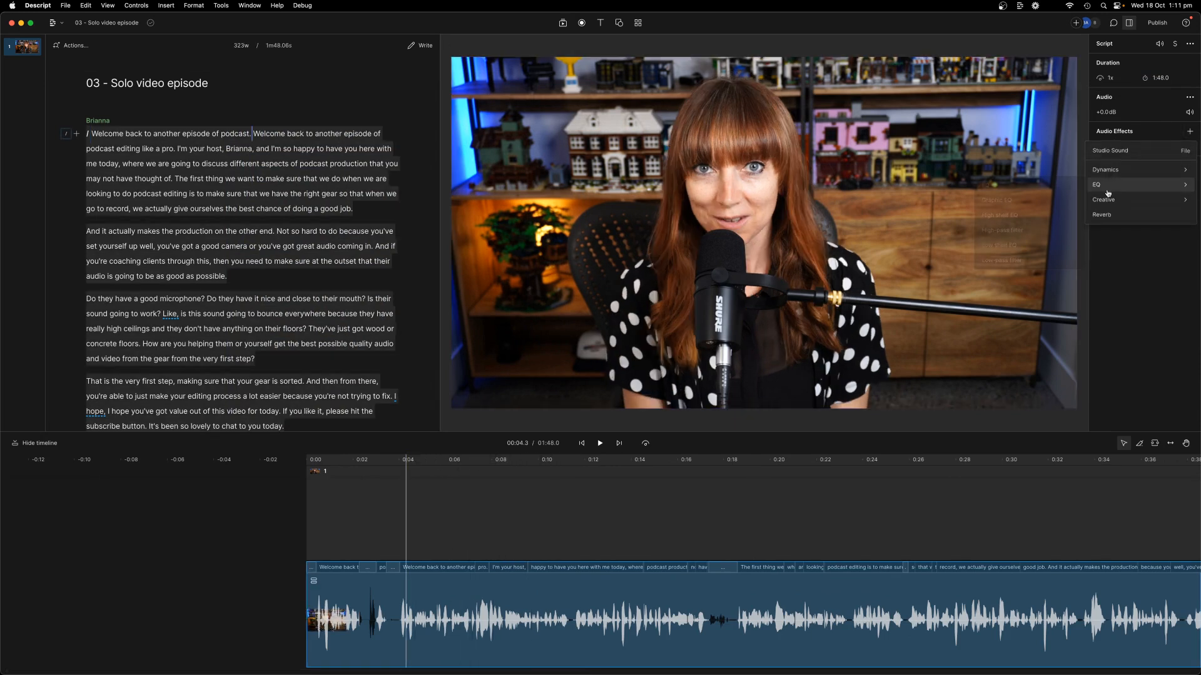
{"action": "left_click", "coordinate": [1002, 187]}
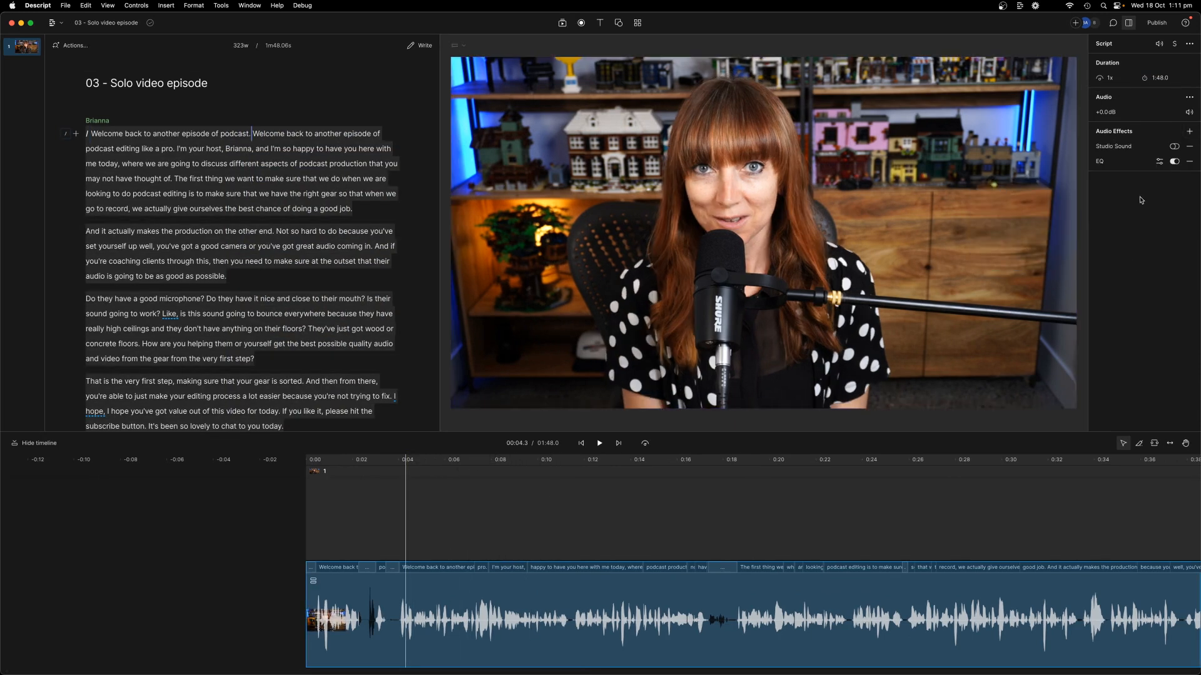
Step: Try boosting EQ band 2 to about 338 Hz and band 4 to about 5403 Hz, then listen
{"action": "left_click", "coordinate": [1160, 162]}
{"action": "left_click_drag", "start_coordinate": [1008, 266], "coordinate": [1016, 255]}
{"action": "type", "text": "15"}
{"action": "left_click_drag", "start_coordinate": [1016, 247], "coordinate": [1027, 243]}
{"action": "left_click_drag", "start_coordinate": [1111, 260], "coordinate": [1132, 240]}
{"action": "left_click", "coordinate": [1107, 384]}
{"action": "type", "text": "15"}
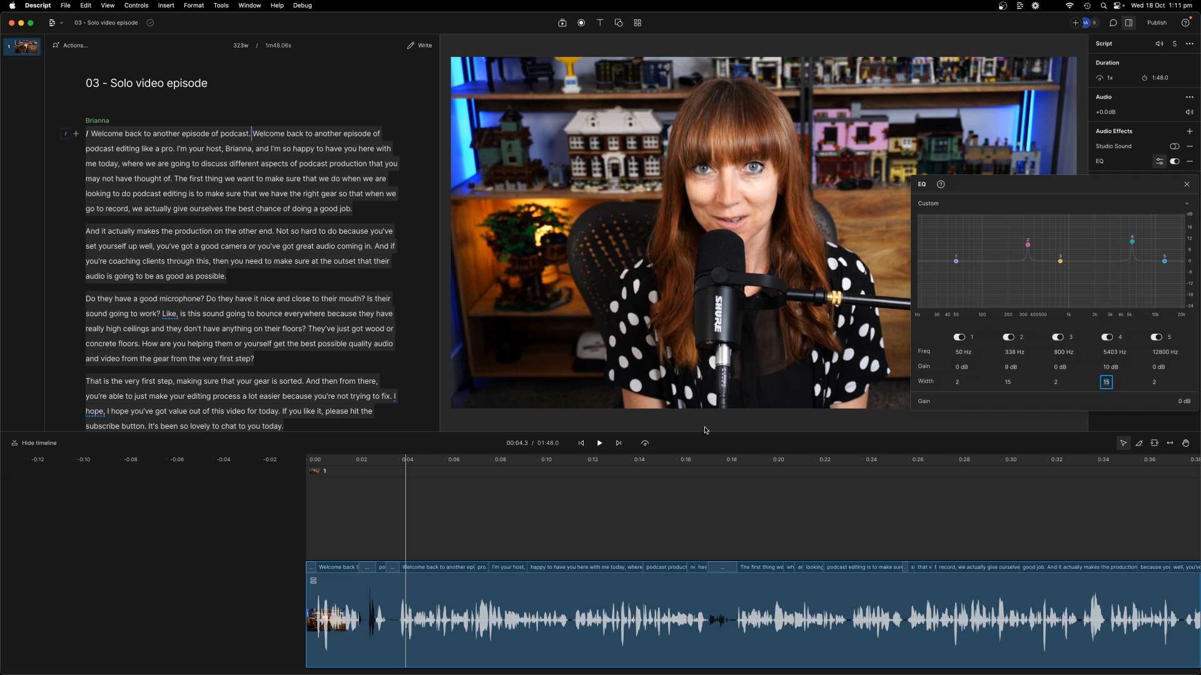
{"action": "left_click", "coordinate": [581, 444]}
{"action": "key", "text": "space"}
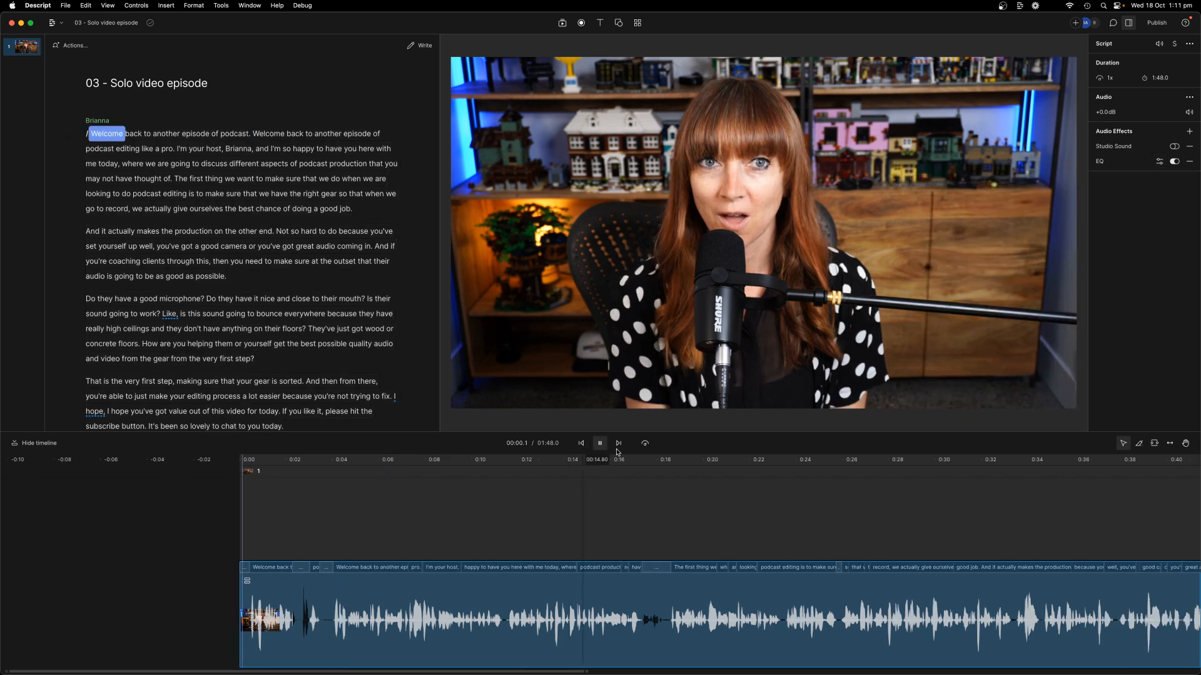
Step: Cut band 4 to -19 dB near 4106 Hz and band 2 to -13 dB near 232 Hz, and boost band 3 by 4 dB near 680 Hz
{"action": "left_click", "coordinate": [1157, 164]}
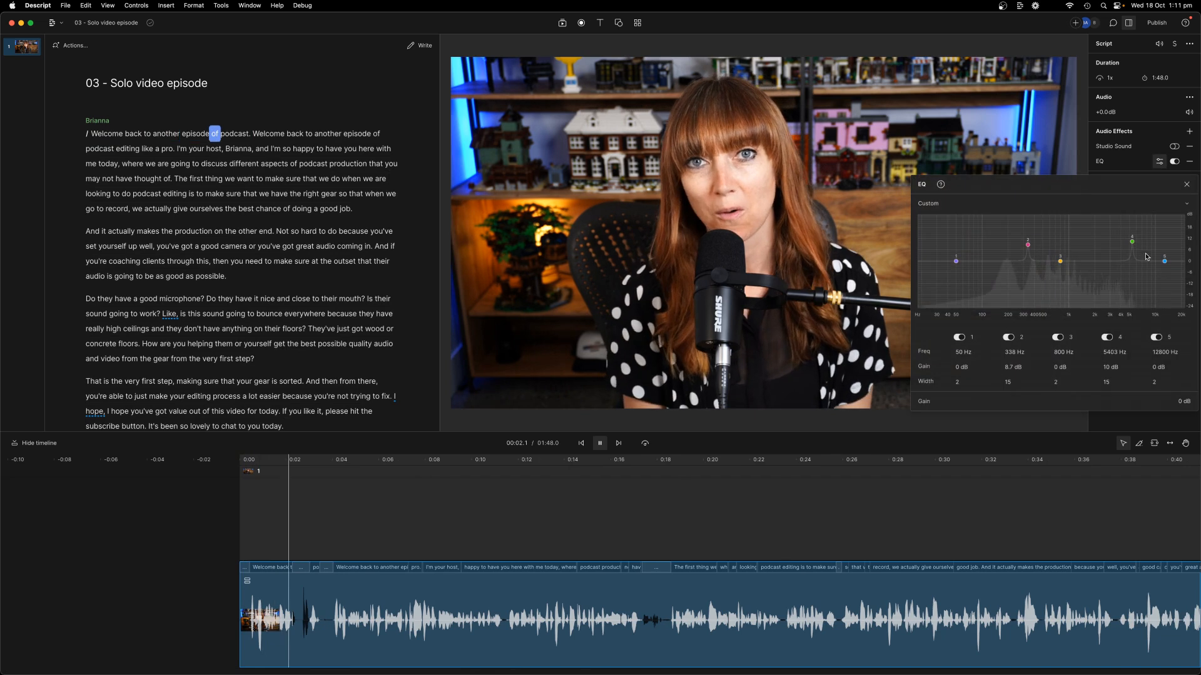
{"action": "left_click_drag", "start_coordinate": [1129, 228], "coordinate": [1121, 297]}
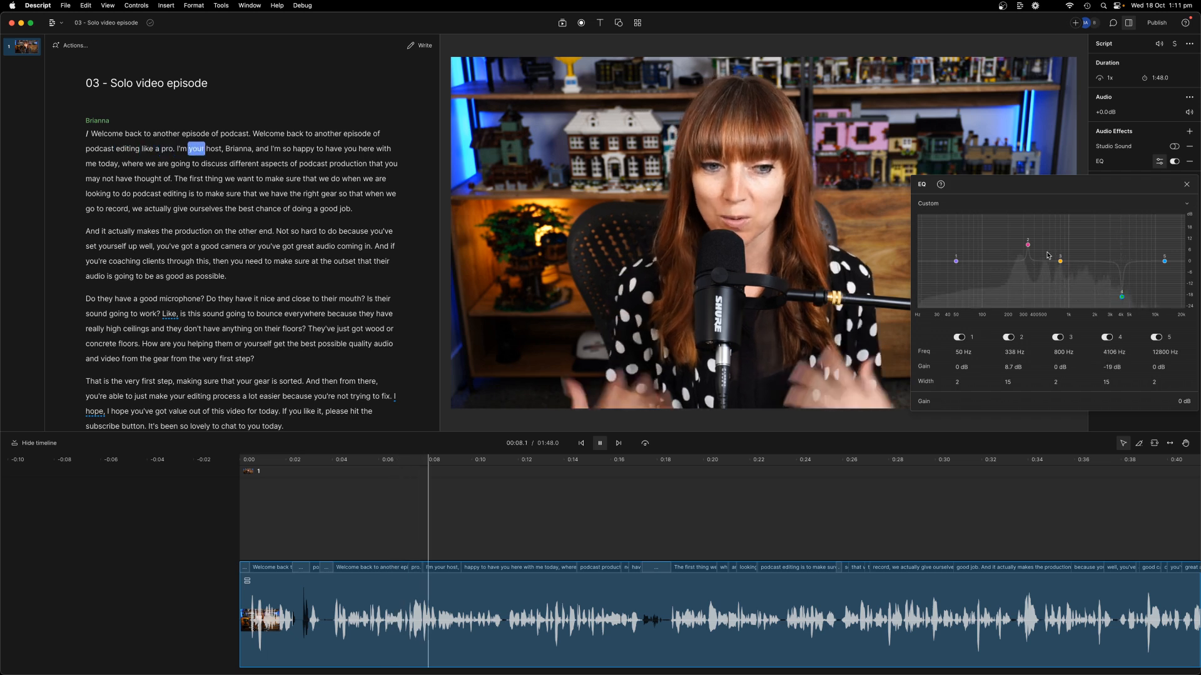
{"action": "left_click_drag", "start_coordinate": [1028, 243], "coordinate": [945, 267]}
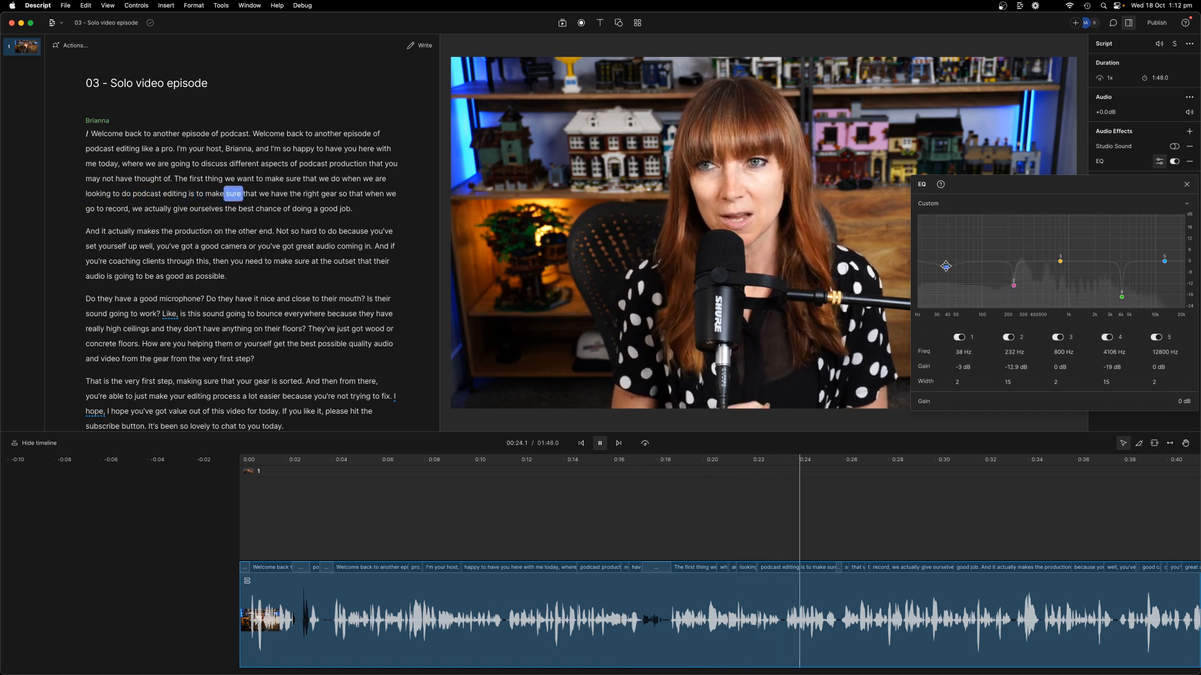
{"action": "left_click_drag", "start_coordinate": [1061, 262], "coordinate": [1054, 252]}
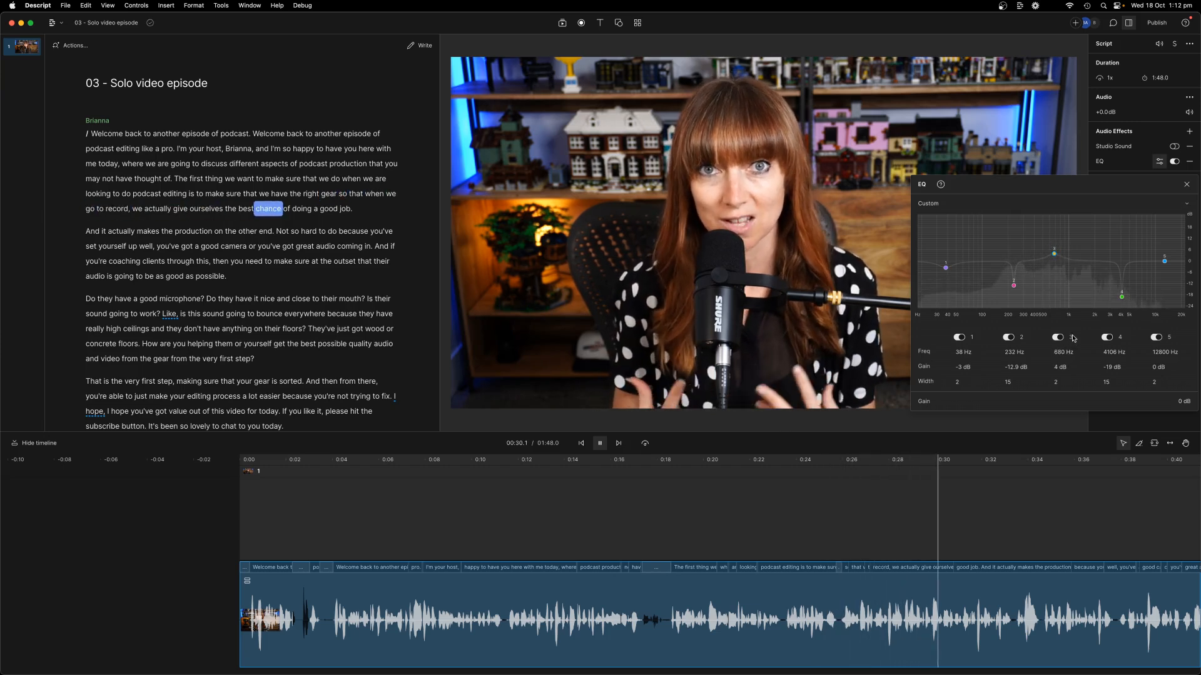
{"action": "left_click", "coordinate": [1186, 185]}
Step: Add a Compressor with a -13 dB threshold to the voice, then reopen the EQ settings
{"action": "key", "text": "space"}
{"action": "left_click", "coordinate": [1188, 131]}
{"action": "mouse_move", "coordinate": [1114, 174]}
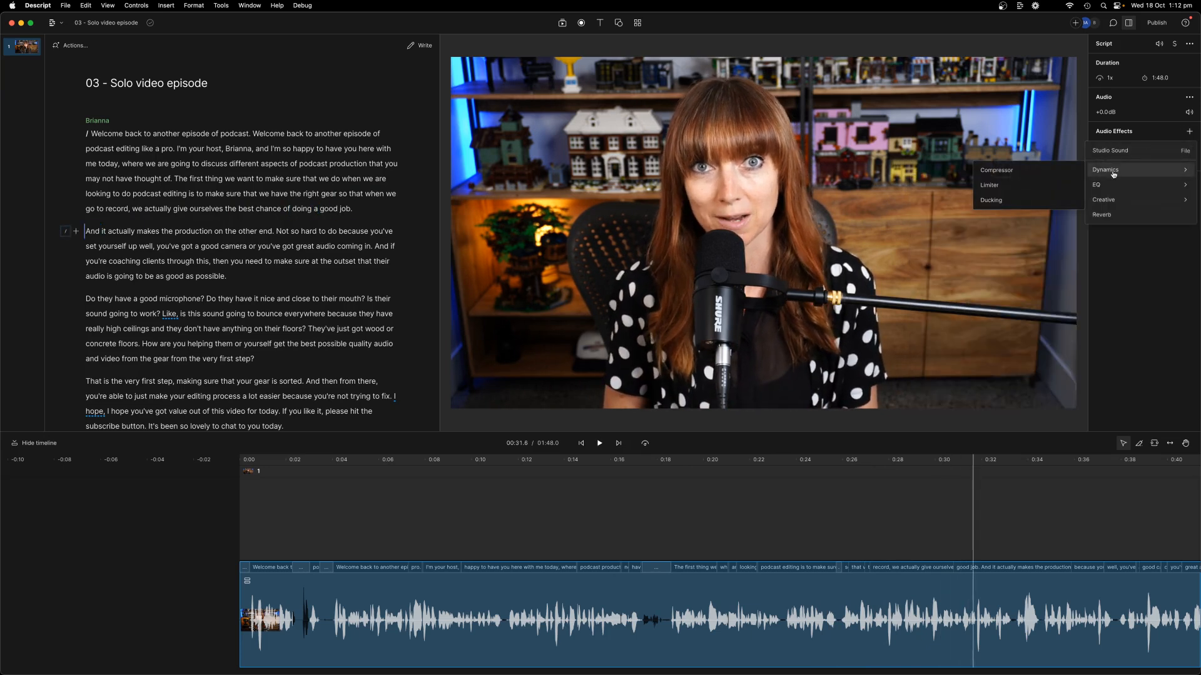
{"action": "left_click", "coordinate": [1023, 171]}
{"action": "left_click", "coordinate": [1158, 177]}
{"action": "left_click", "coordinate": [1178, 237]}
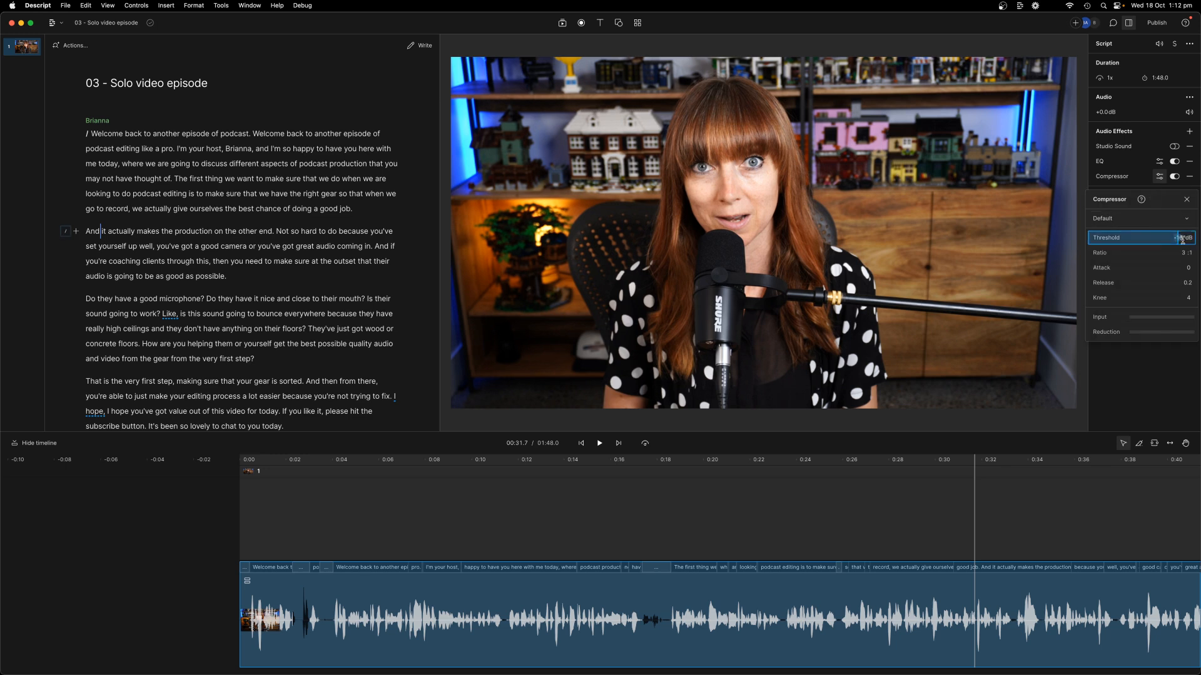
{"action": "type", "text": "-13"}
{"action": "key", "text": "Return"}
{"action": "left_click", "coordinate": [1186, 199]}
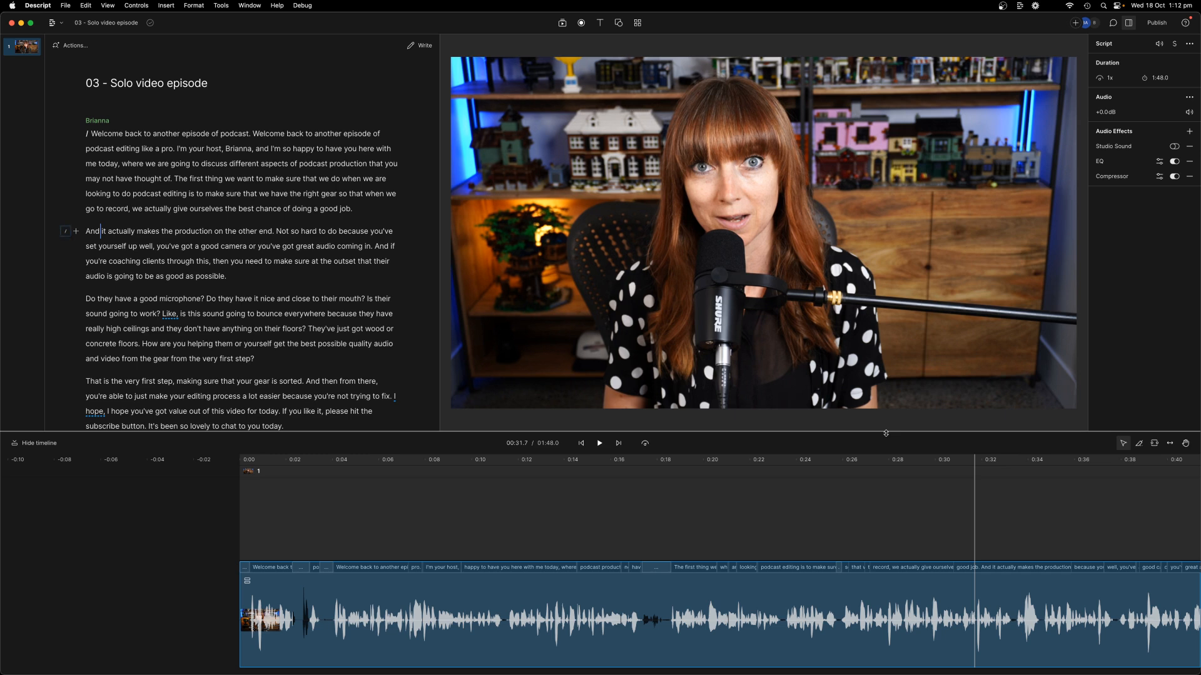
{"action": "left_click", "coordinate": [1160, 162]}
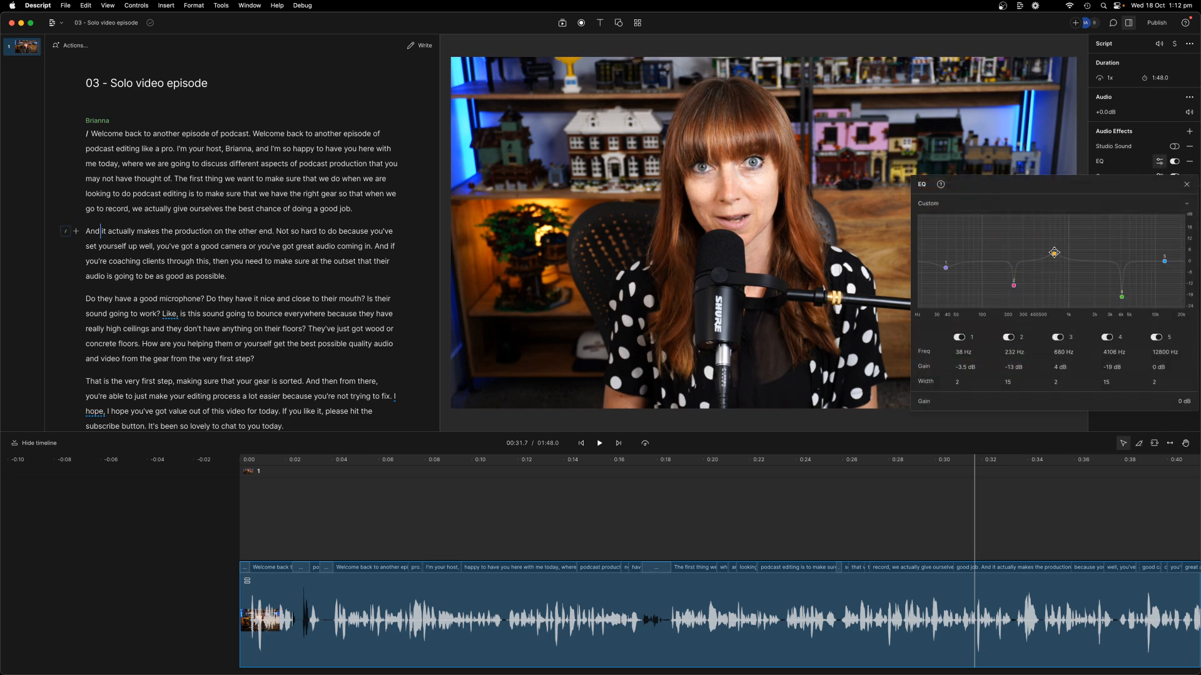
Step: Close the EQ settings popover to show the full video preview
{"action": "left_click", "coordinate": [1186, 184]}
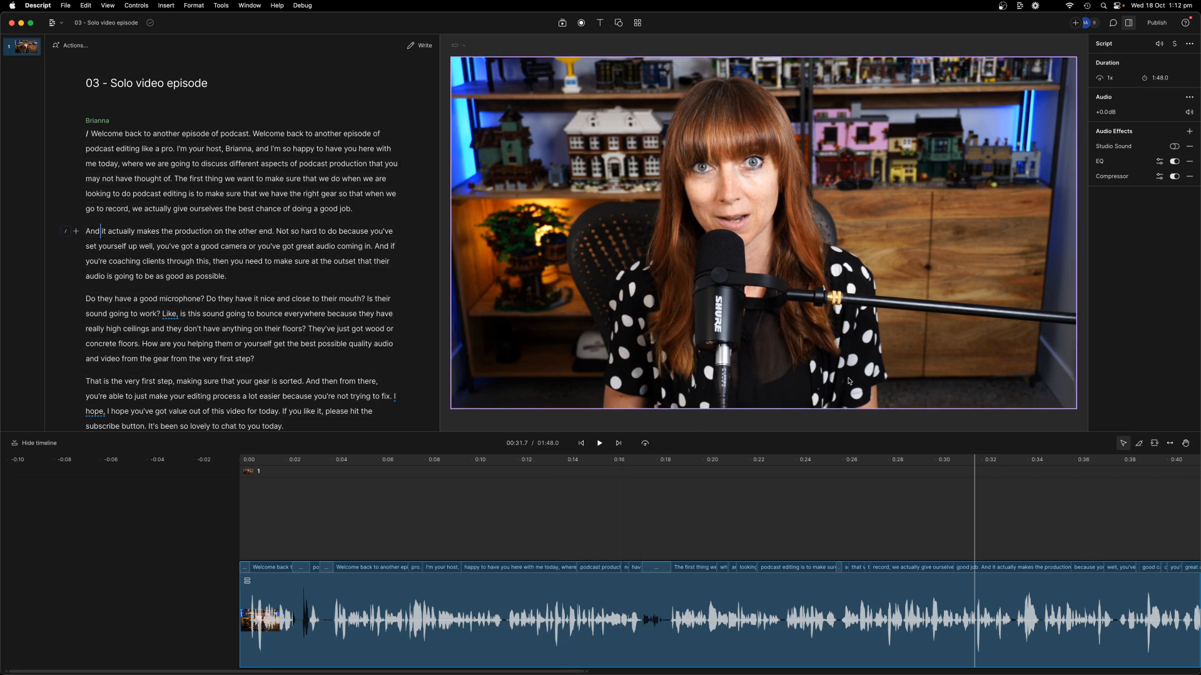
Step: Select the video layer and add Color adjustments: Exposure 2 %, Contrast 5 %, Highlights -3 %
{"action": "left_click", "coordinate": [743, 233]}
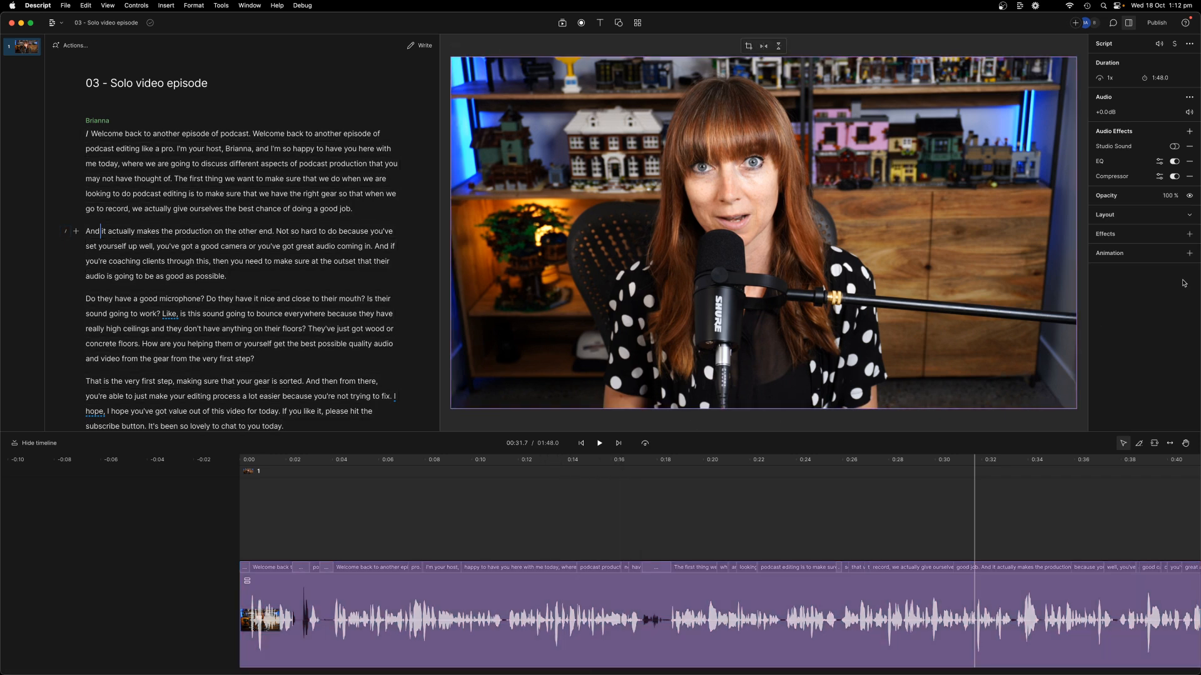
{"action": "left_click", "coordinate": [1189, 236]}
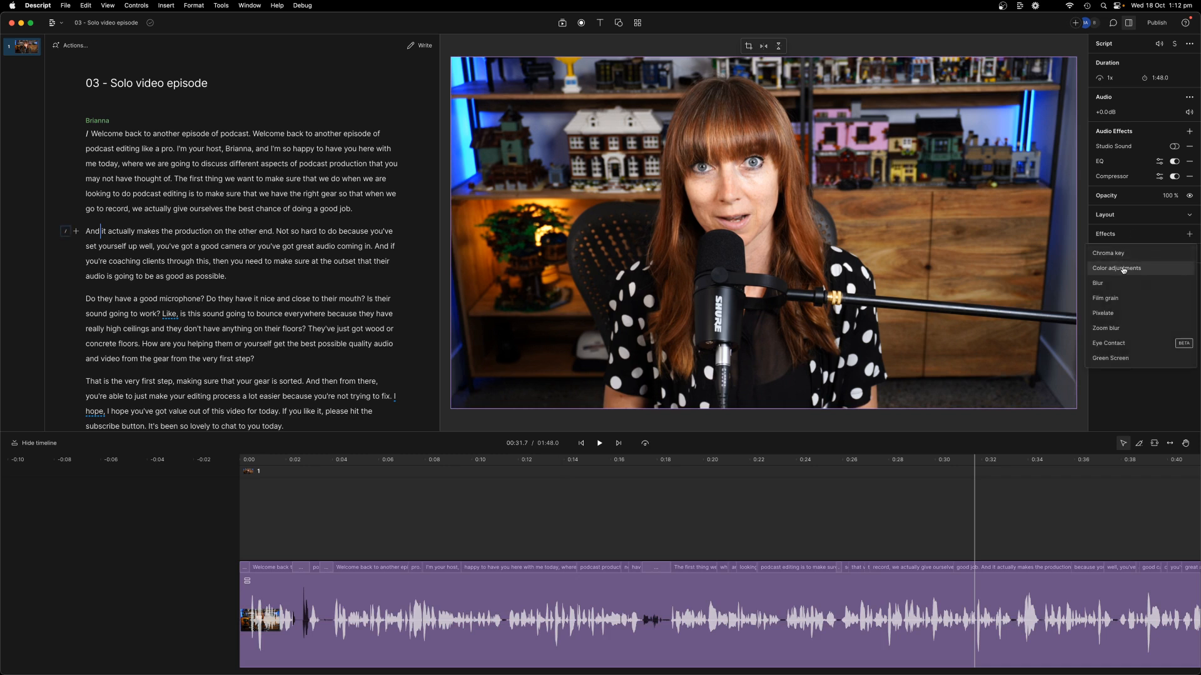
{"action": "left_click", "coordinate": [1118, 268]}
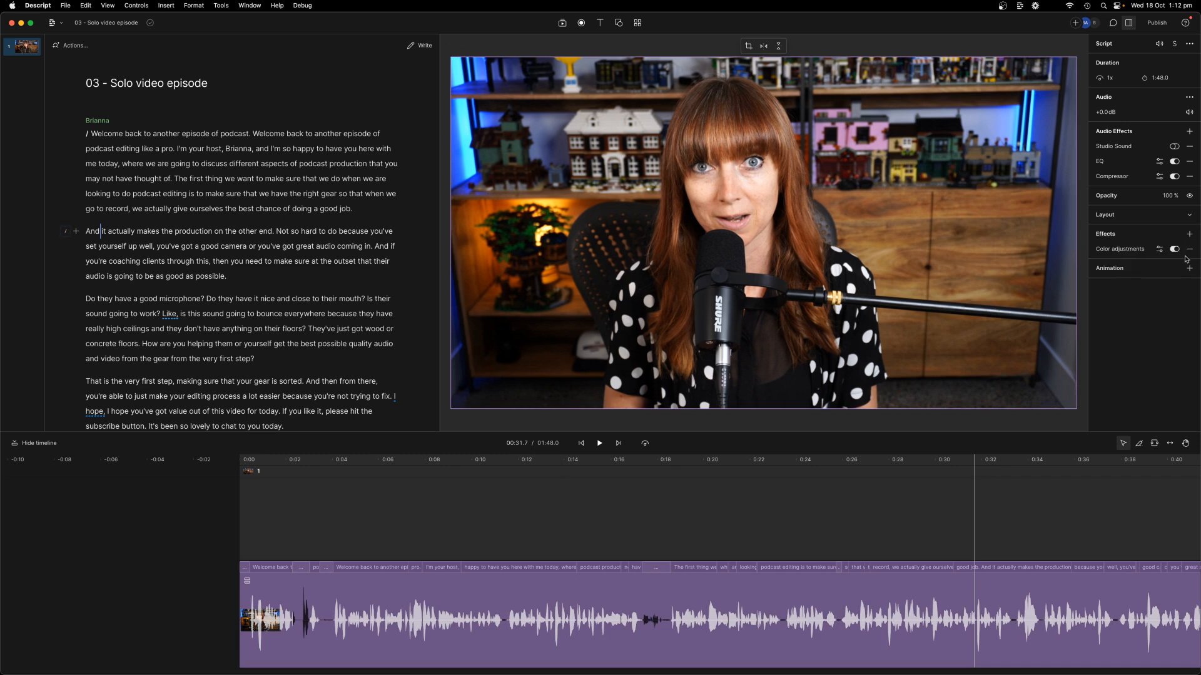
{"action": "left_click", "coordinate": [1159, 249]}
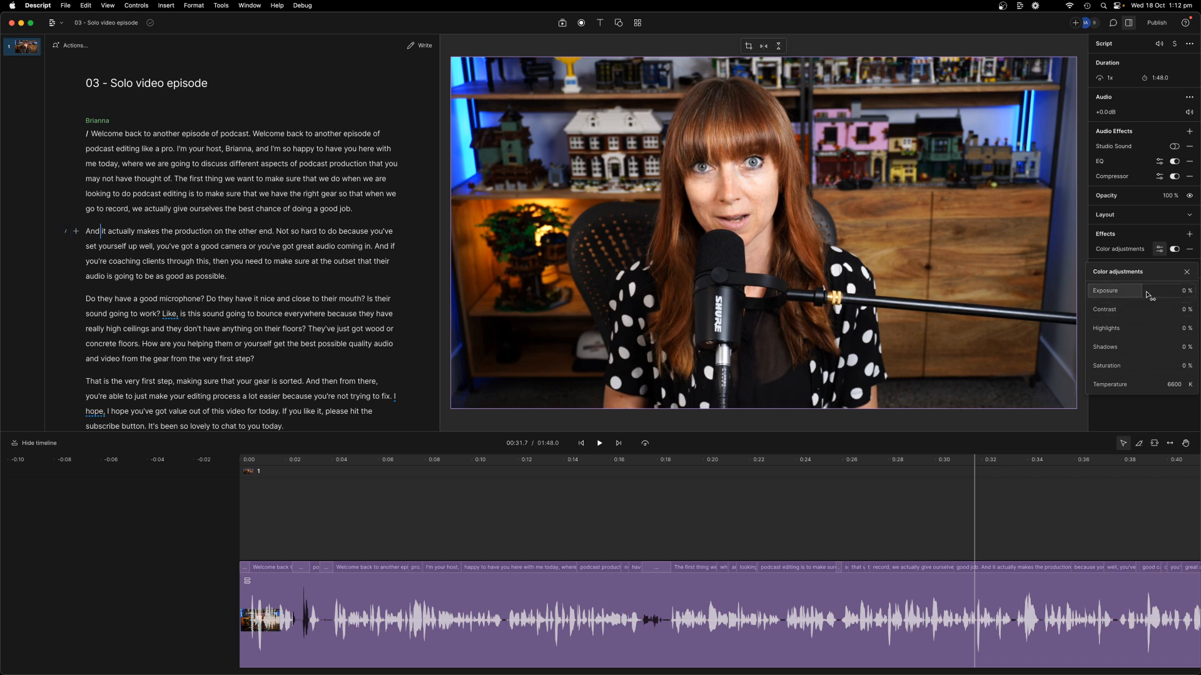
{"action": "mouse_move", "coordinate": [1148, 296]}
{"action": "left_mouse_down"}
{"action": "mouse_move", "coordinate": [1137, 291]}
{"action": "mouse_move", "coordinate": [1155, 310]}
{"action": "mouse_move", "coordinate": [1099, 307]}
{"action": "mouse_move", "coordinate": [1141, 309]}
{"action": "left_mouse_up"}
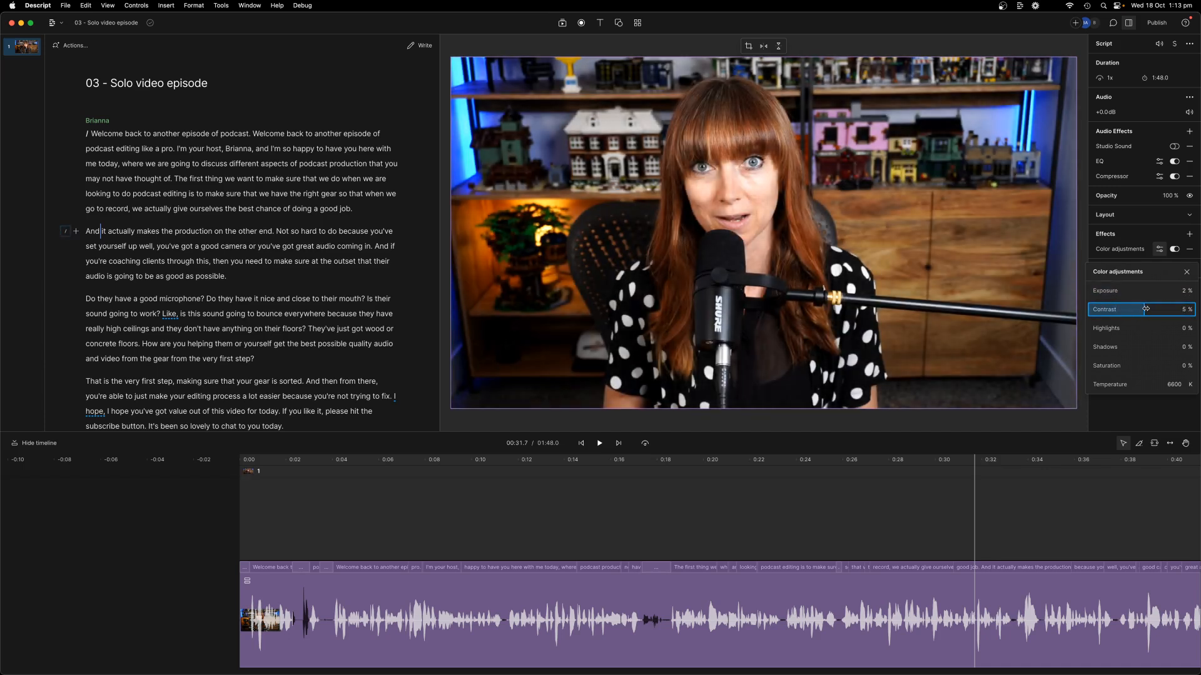
{"action": "mouse_move", "coordinate": [1148, 330]}
{"action": "left_mouse_down"}
{"action": "mouse_move", "coordinate": [1121, 331]}
{"action": "mouse_move", "coordinate": [1162, 329]}
{"action": "mouse_move", "coordinate": [1141, 326]}
{"action": "left_mouse_up"}
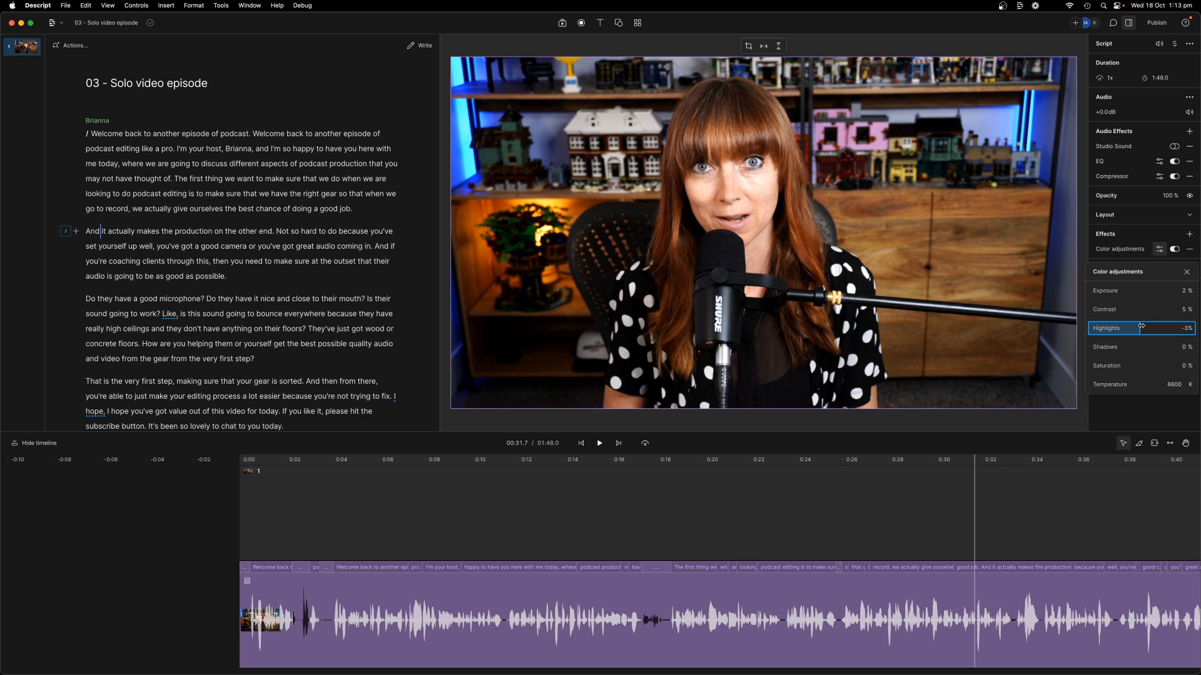
{"action": "left_click", "coordinate": [1142, 349]}
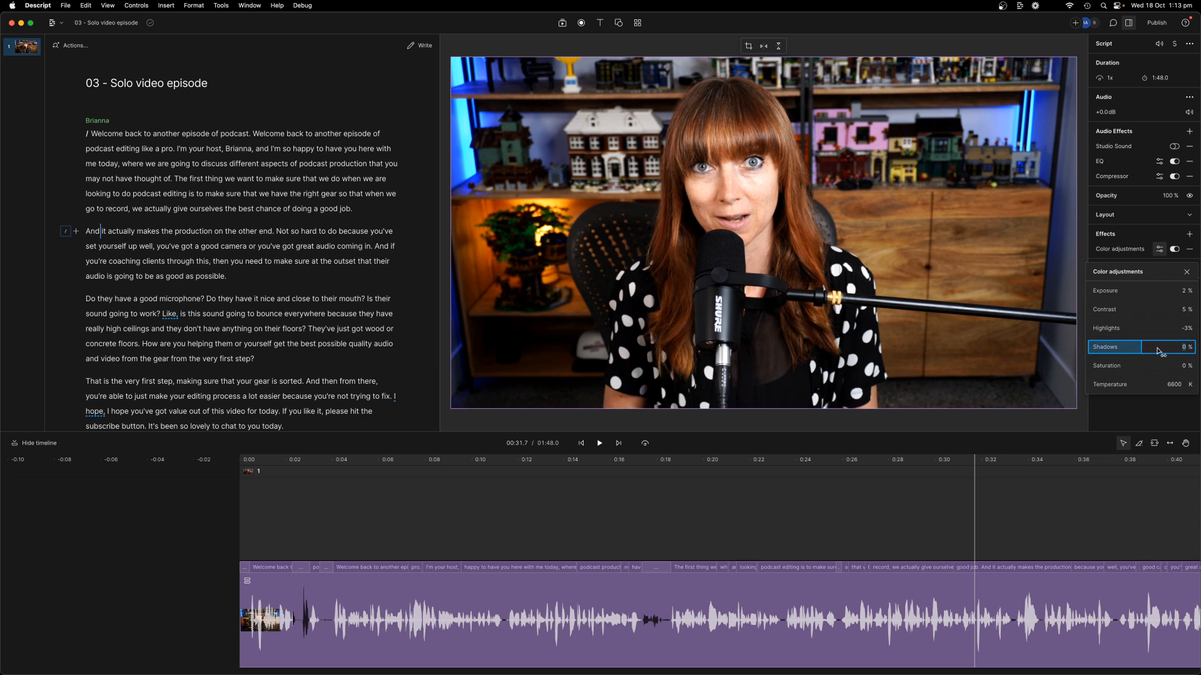
{"action": "left_click", "coordinate": [1050, 514]}
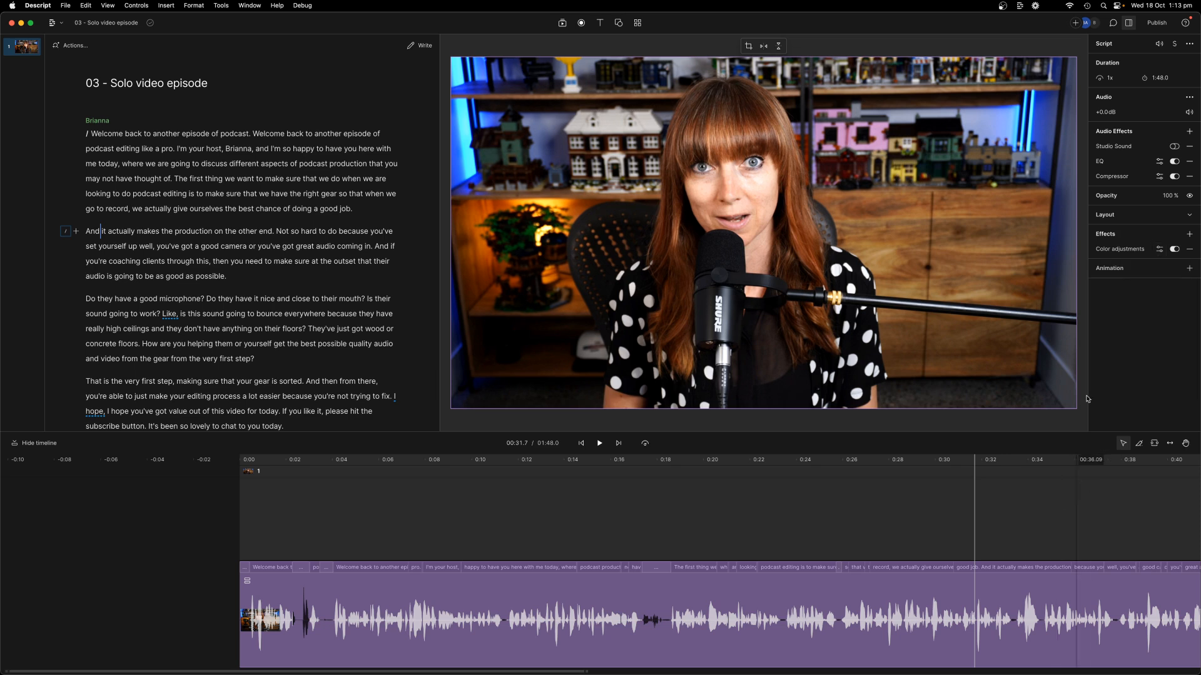
Step: Reopen Color adjustments, raise Shadows to 3 %, and deselect the video clip
{"action": "left_click", "coordinate": [1158, 250]}
{"action": "mouse_move", "coordinate": [1146, 355]}
{"action": "left_mouse_down"}
{"action": "mouse_move", "coordinate": [1122, 348]}
{"action": "mouse_move", "coordinate": [1172, 347]}
{"action": "mouse_move", "coordinate": [1120, 346]}
{"action": "mouse_move", "coordinate": [1145, 346]}
{"action": "left_mouse_up"}
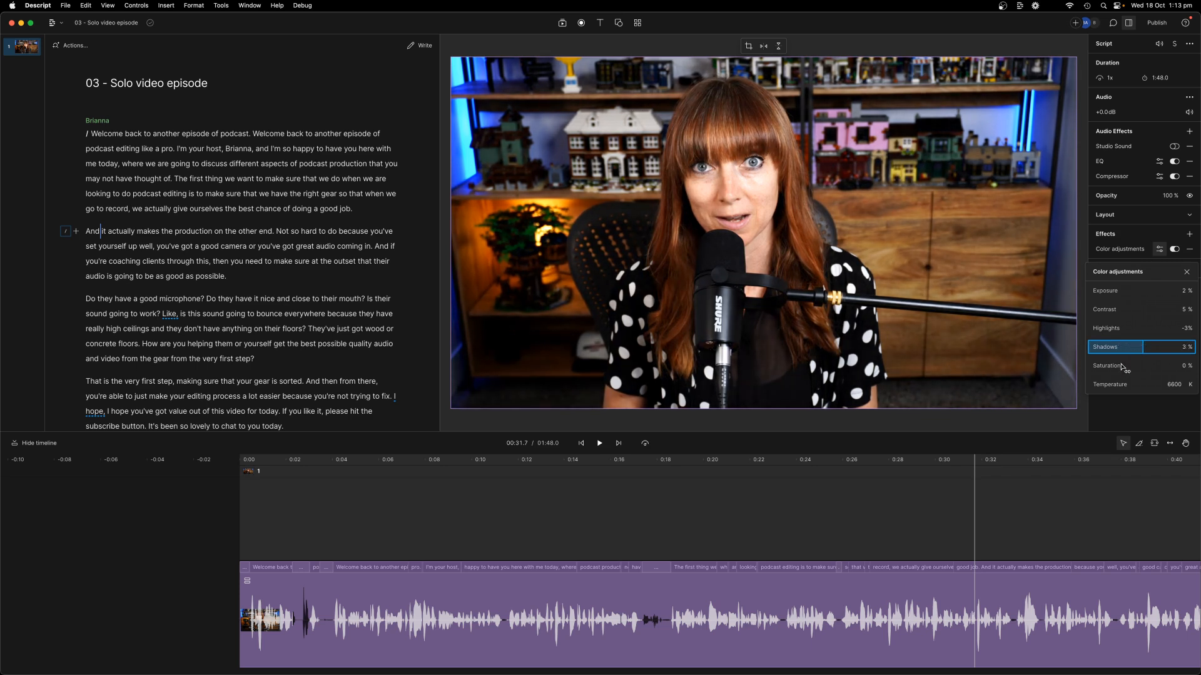
{"action": "left_click", "coordinate": [1142, 369]}
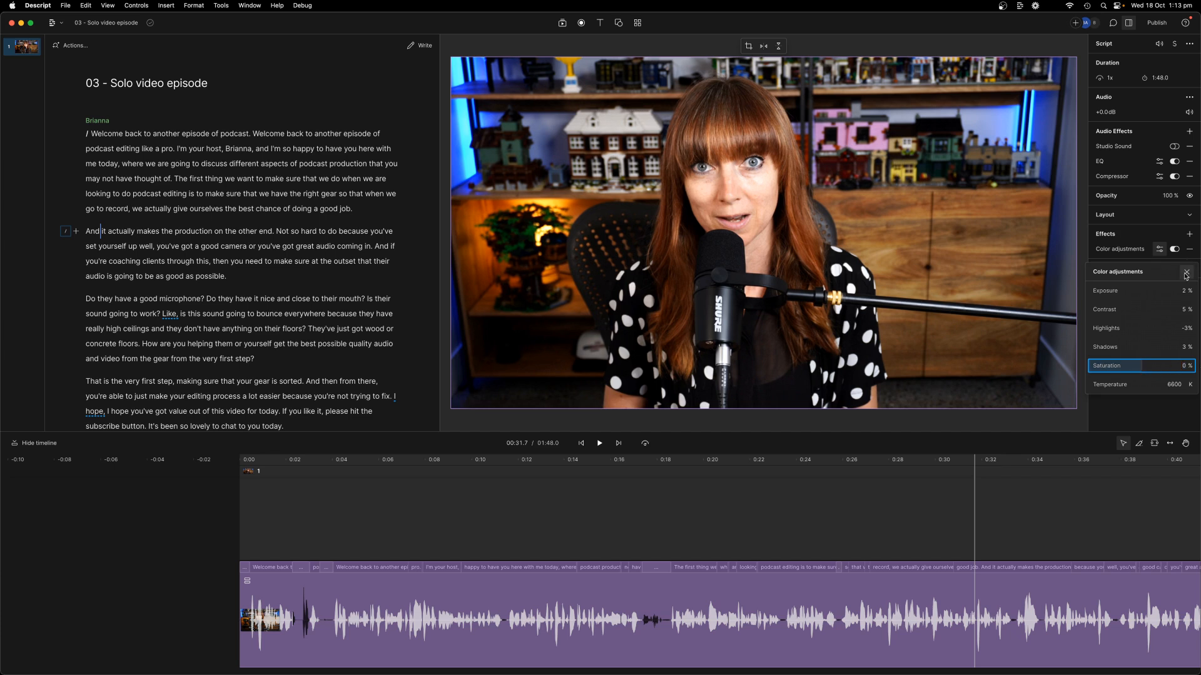
{"action": "left_click", "coordinate": [1012, 497]}
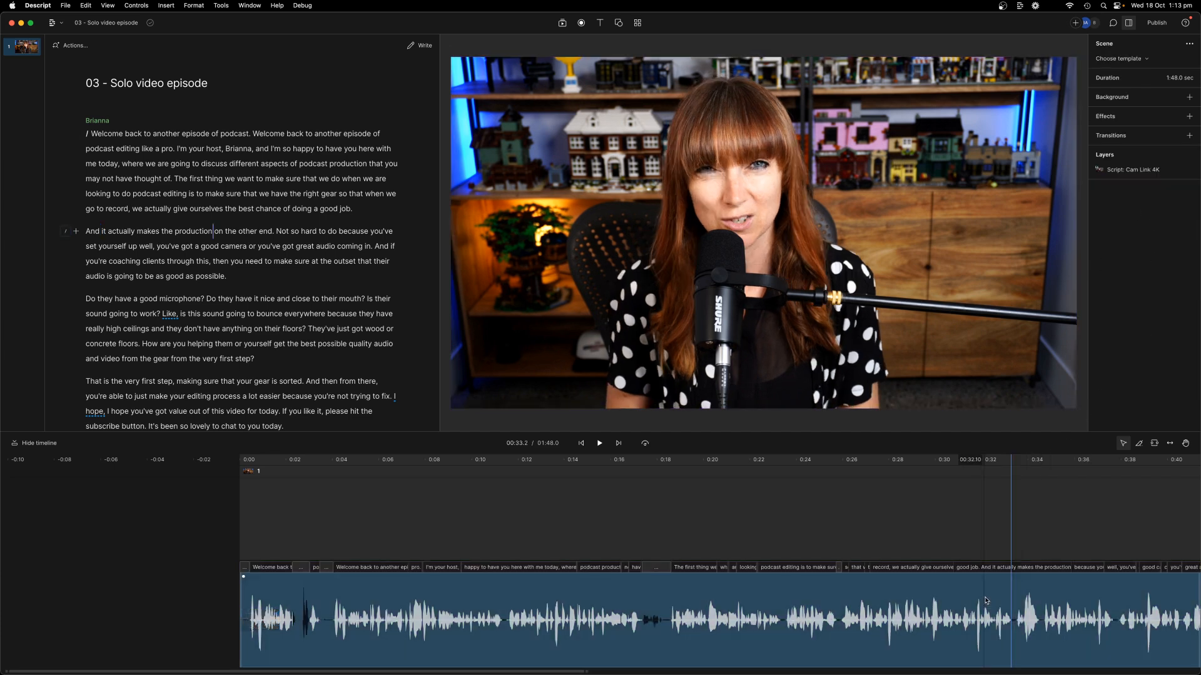
Step: Select the video layer and raise Saturation in Color adjustments to 2 %
{"action": "left_click", "coordinate": [984, 606]}
{"action": "left_click", "coordinate": [808, 313]}
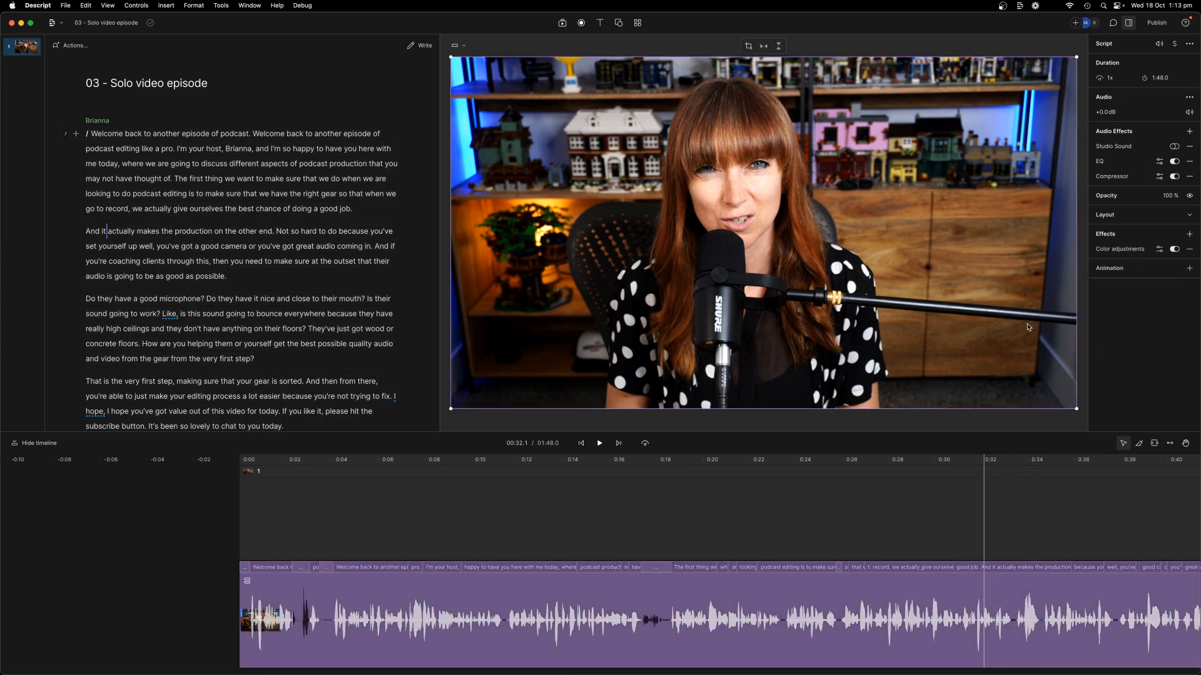
{"action": "left_click", "coordinate": [1160, 249]}
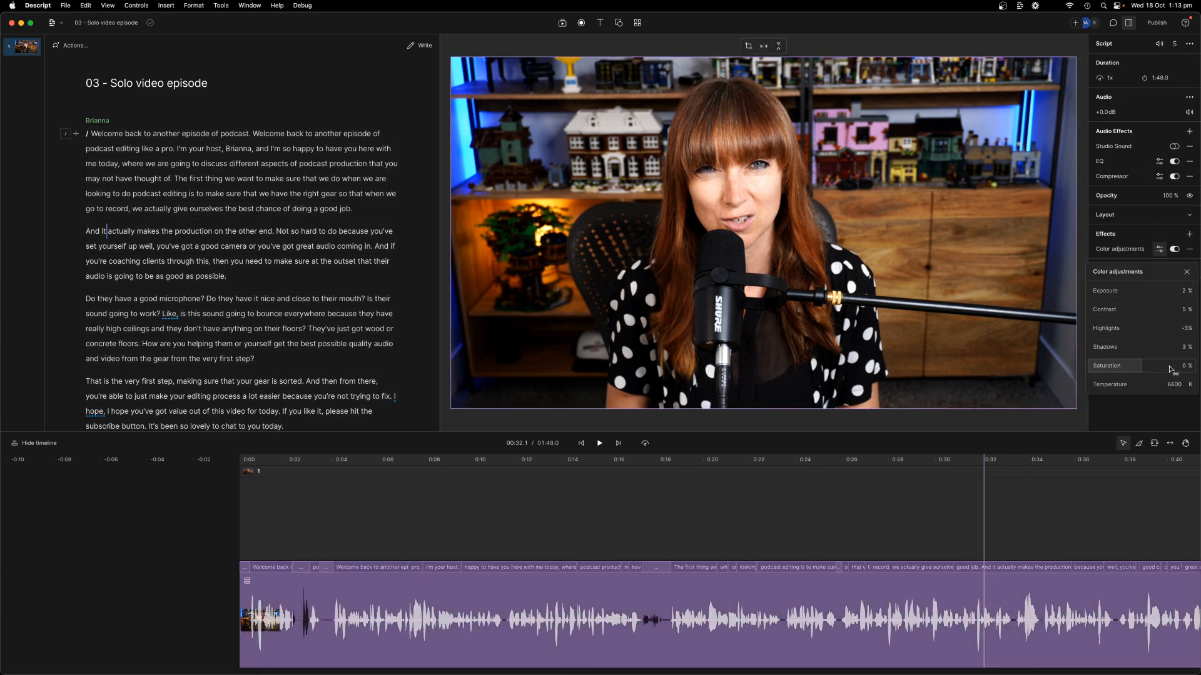
{"action": "mouse_move", "coordinate": [1143, 367]}
{"action": "left_mouse_down"}
{"action": "mouse_move", "coordinate": [1180, 365]}
{"action": "mouse_move", "coordinate": [1125, 366]}
{"action": "mouse_move", "coordinate": [1146, 367]}
{"action": "left_mouse_up"}
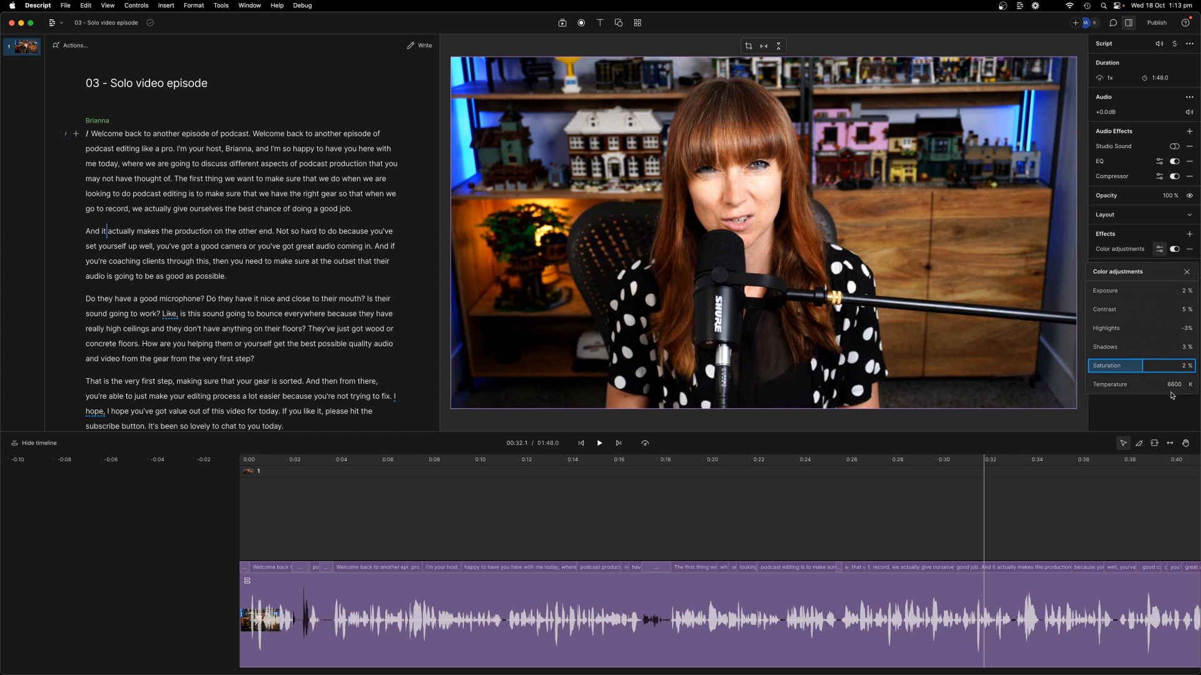
{"action": "left_click", "coordinate": [1187, 273]}
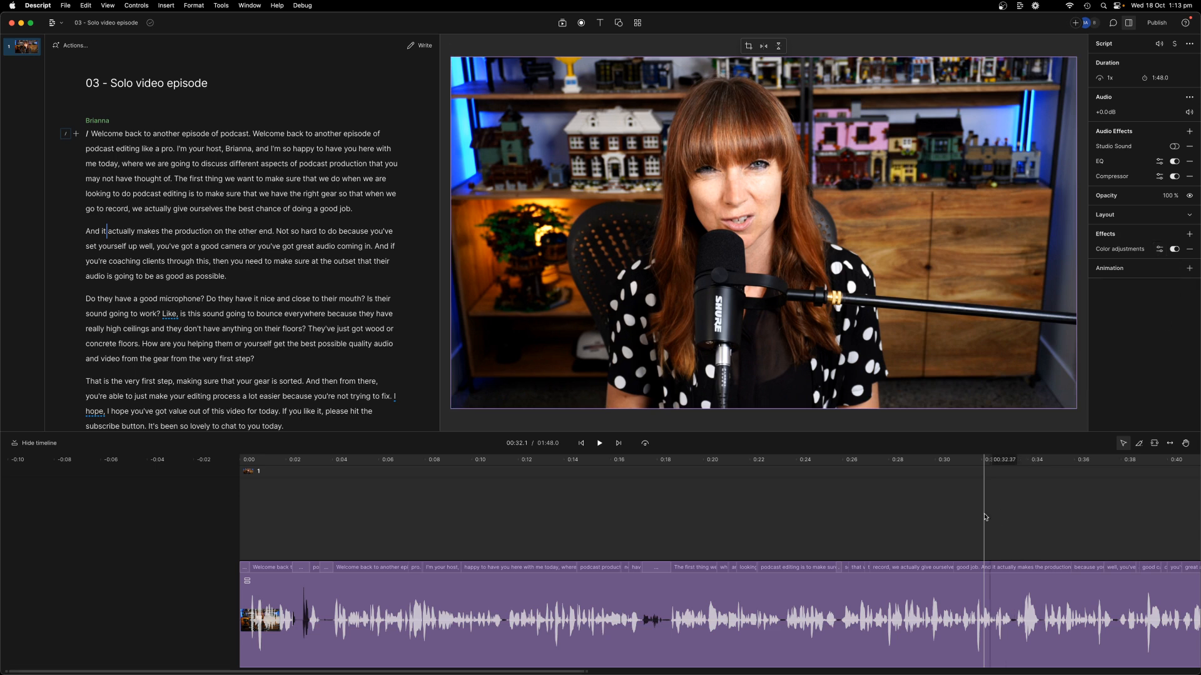
Step: Jump playback to around 0:15, then back to about 0:05 to review
{"action": "left_click", "coordinate": [884, 518]}
{"action": "left_click", "coordinate": [606, 523]}
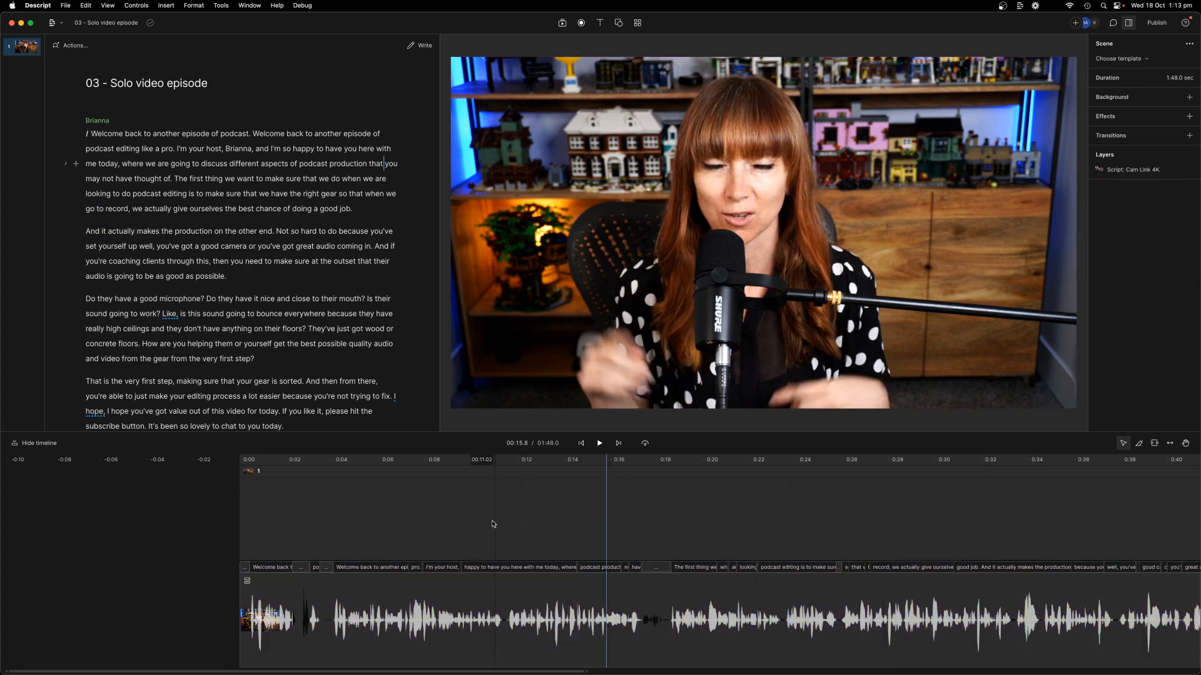
{"action": "left_click", "coordinate": [367, 519]}
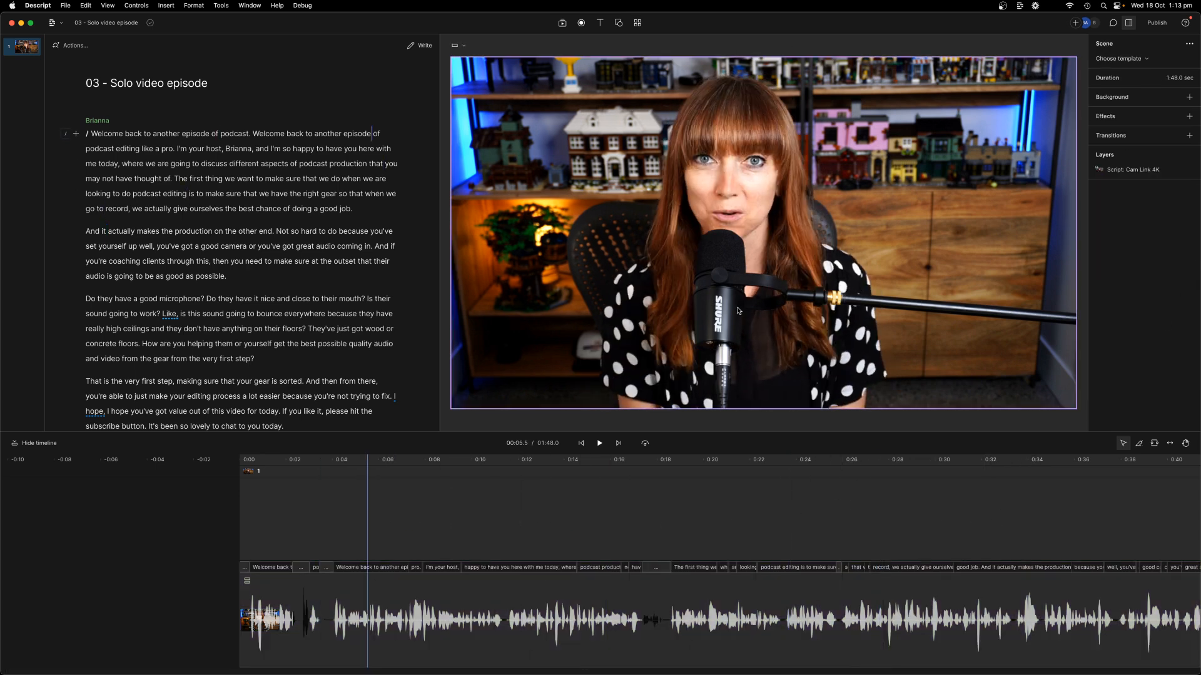